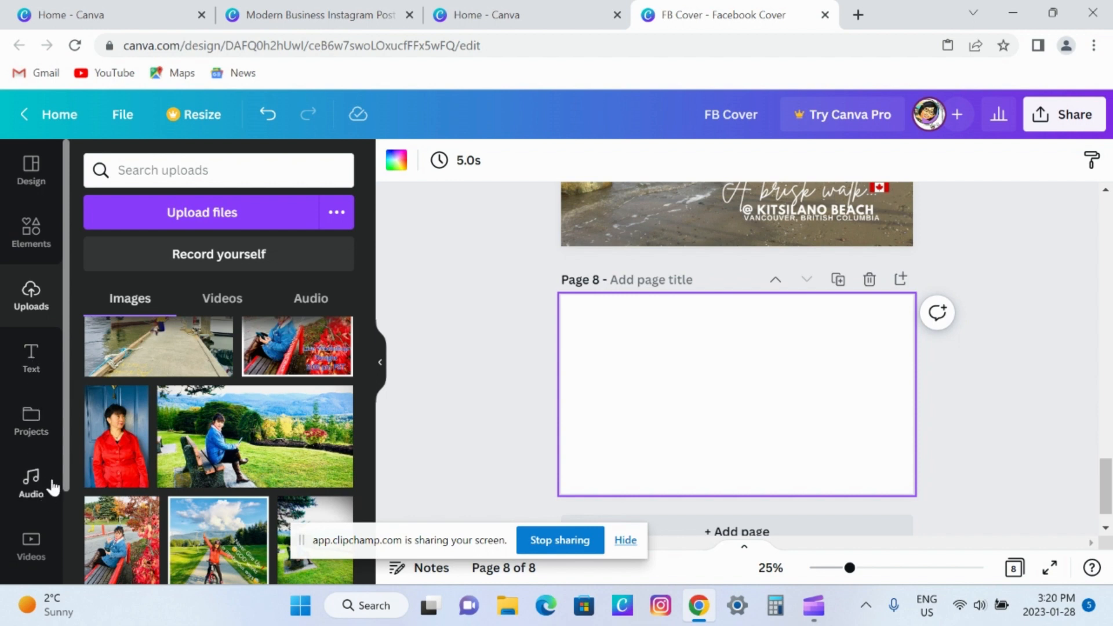
Review the finished Facebook cover designs on pages 1 to 7 and return to the blank page 8.
{"action": "scroll", "coordinate": [53, 487], "scroll_direction": "down", "scroll_amount": 2}
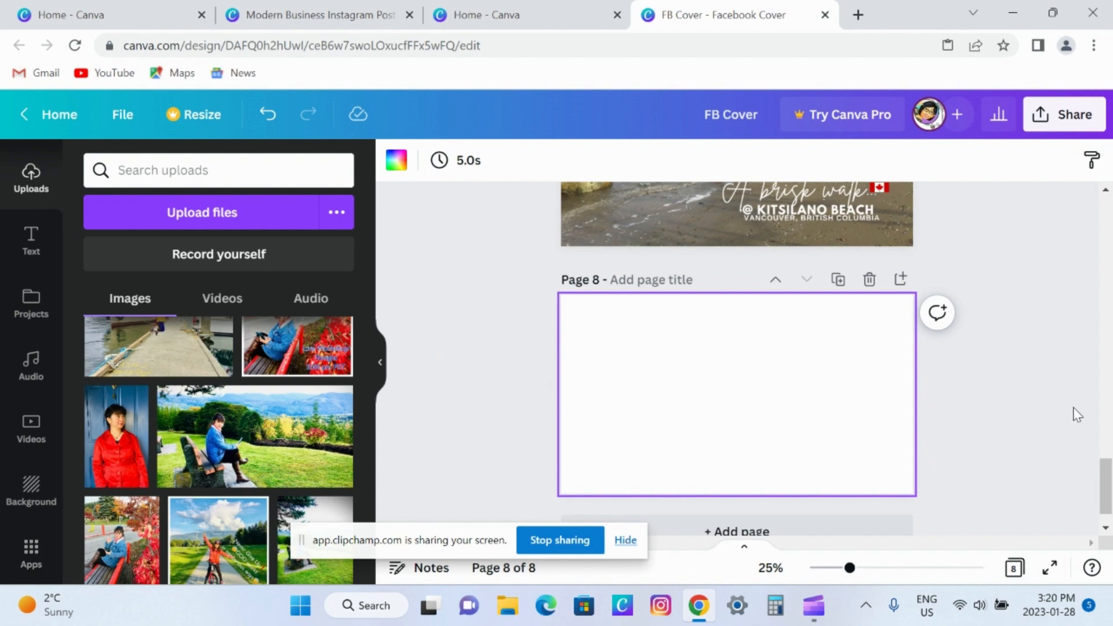
{"action": "left_click_drag", "start_coordinate": [1106, 490], "coordinate": [1111, 224]}
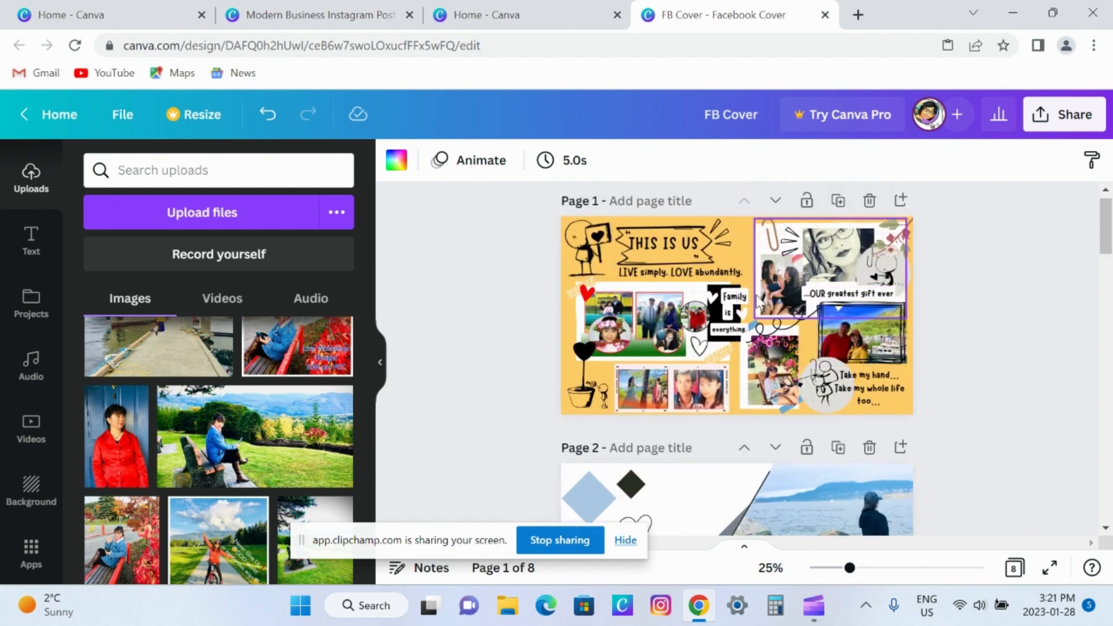
{"action": "left_click_drag", "start_coordinate": [1110, 238], "coordinate": [1111, 277]}
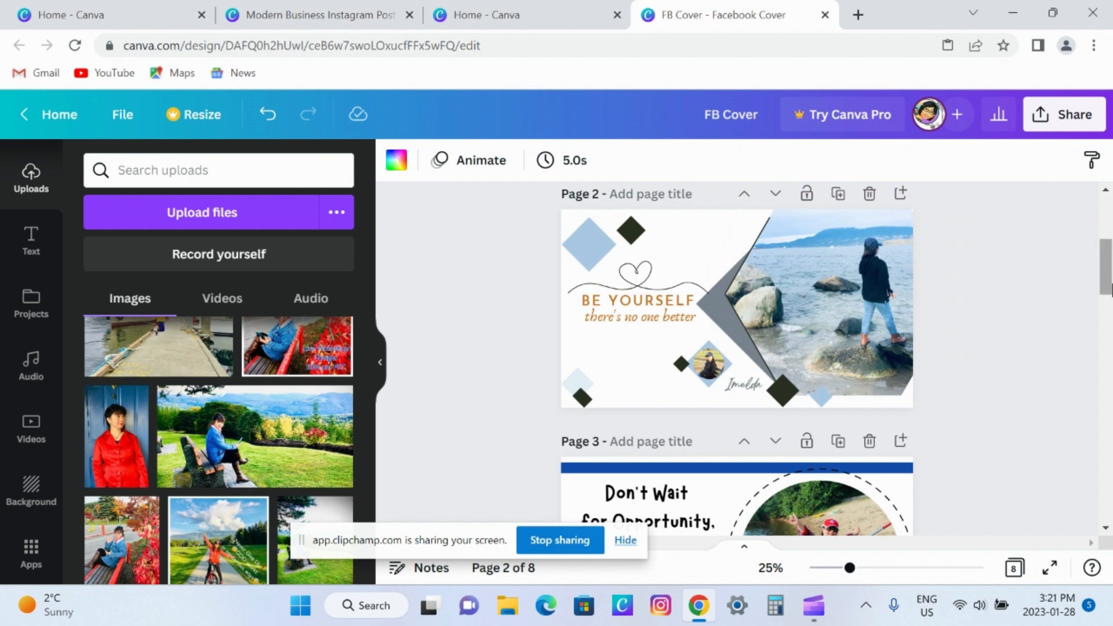
{"action": "left_click_drag", "start_coordinate": [1109, 276], "coordinate": [1110, 311]}
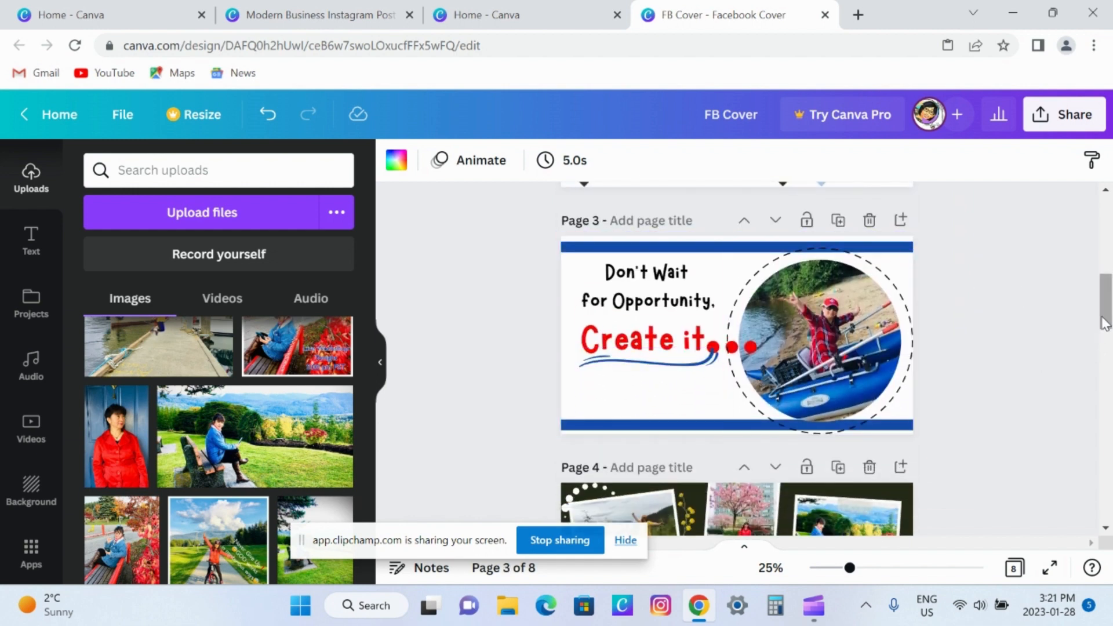
{"action": "left_click_drag", "start_coordinate": [1109, 301], "coordinate": [1109, 343]}
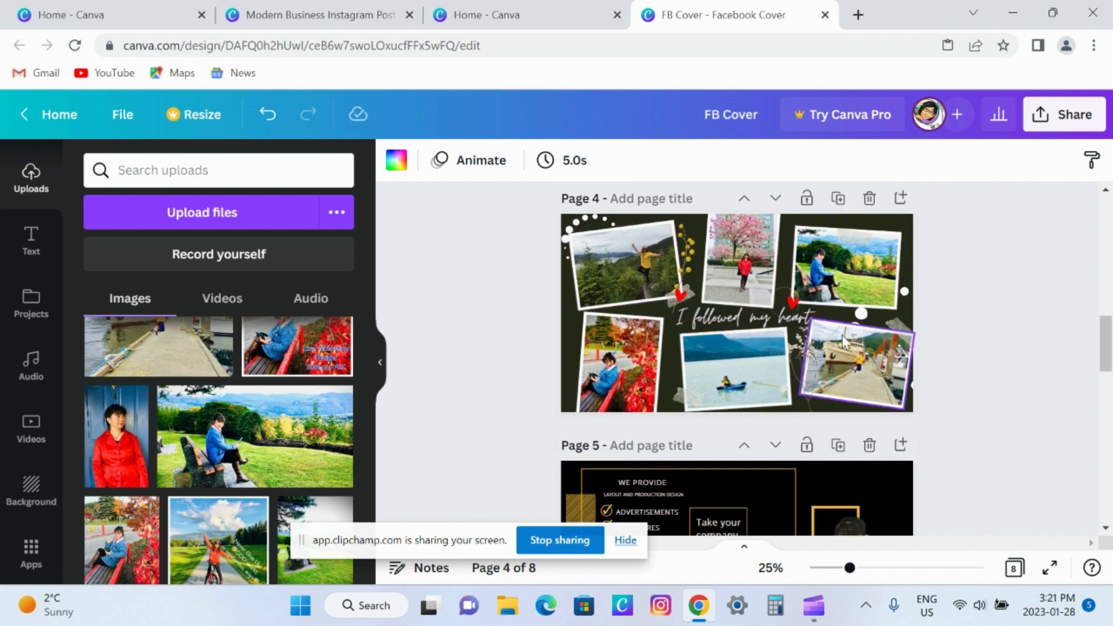
{"action": "scroll", "coordinate": [1109, 348], "scroll_direction": "down", "scroll_amount": 4}
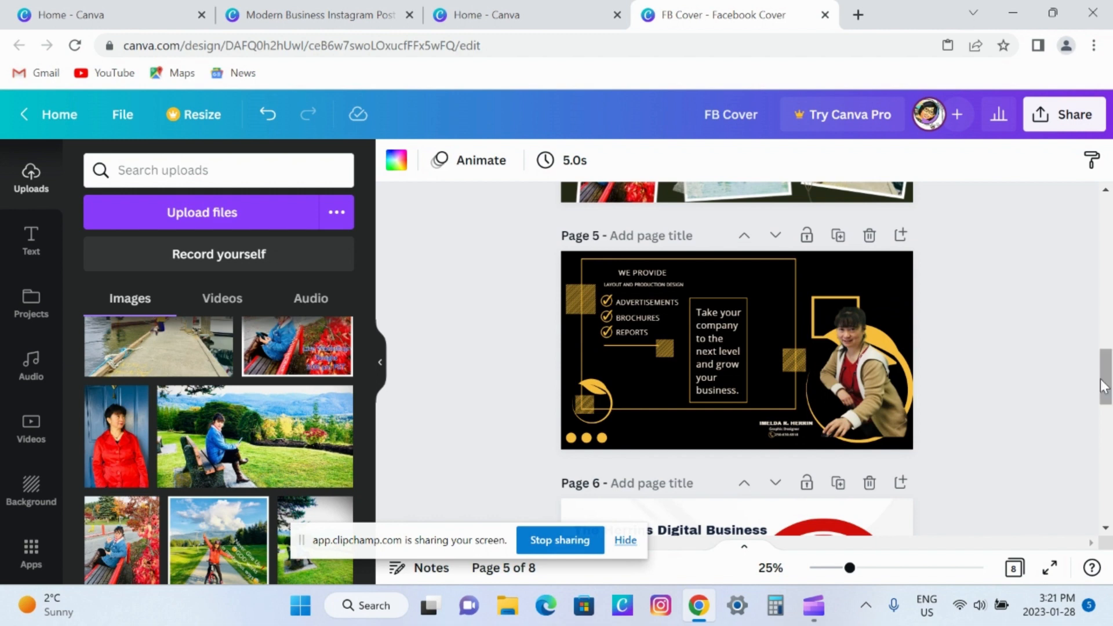
{"action": "scroll", "coordinate": [1106, 388], "scroll_direction": "down", "scroll_amount": 1}
{"action": "scroll", "coordinate": [1108, 396], "scroll_direction": "down", "scroll_amount": 3}
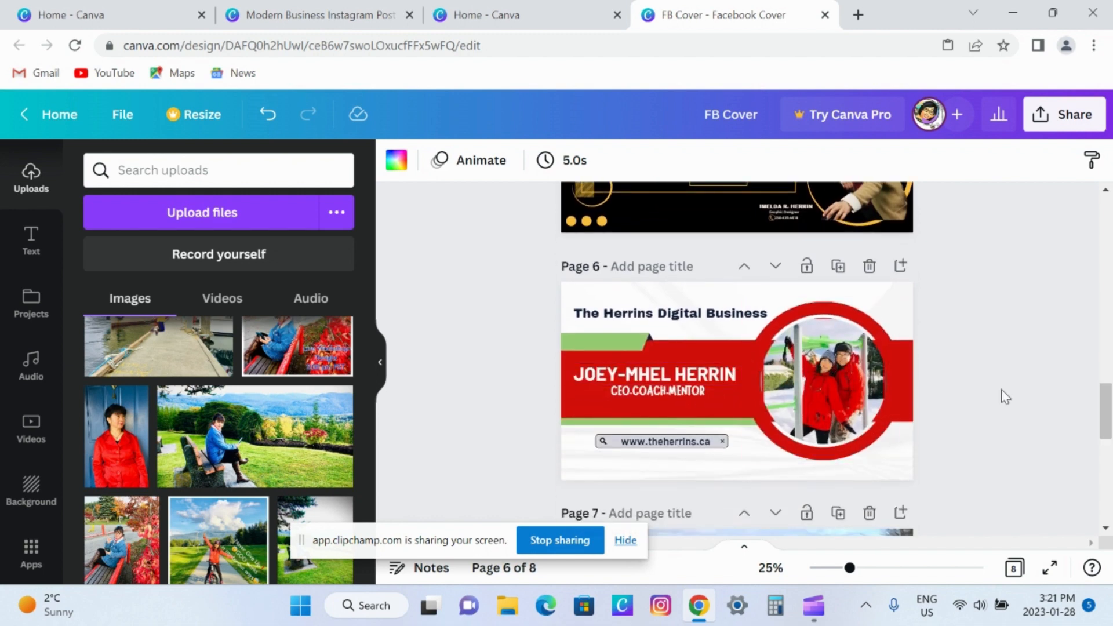
{"action": "left_click_drag", "start_coordinate": [1101, 409], "coordinate": [1109, 455]}
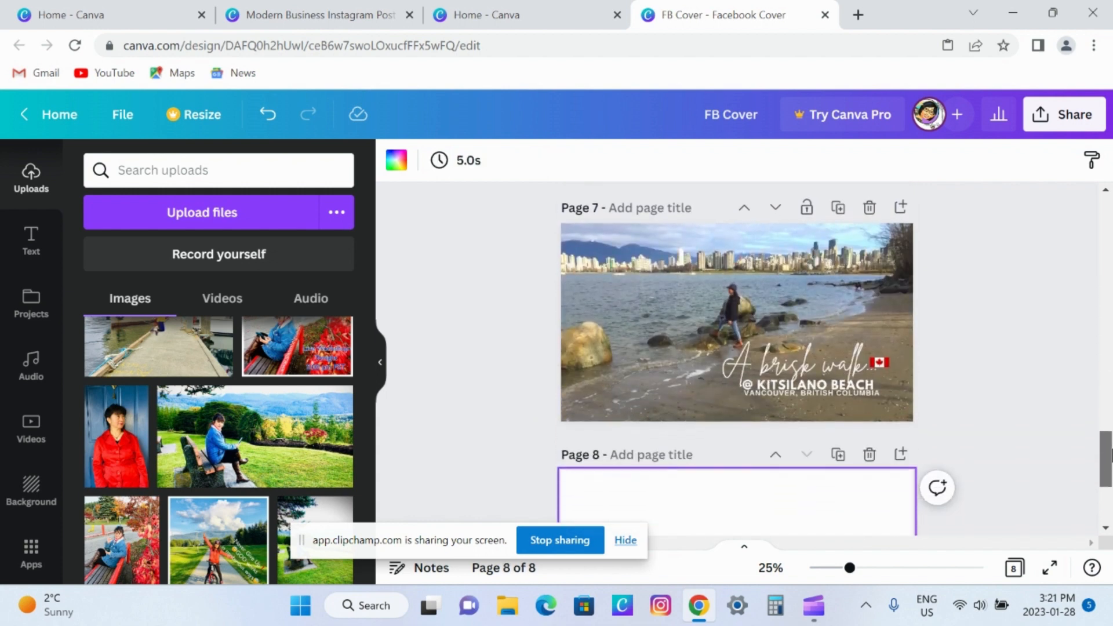
{"action": "left_click_drag", "start_coordinate": [1109, 456], "coordinate": [1110, 487]}
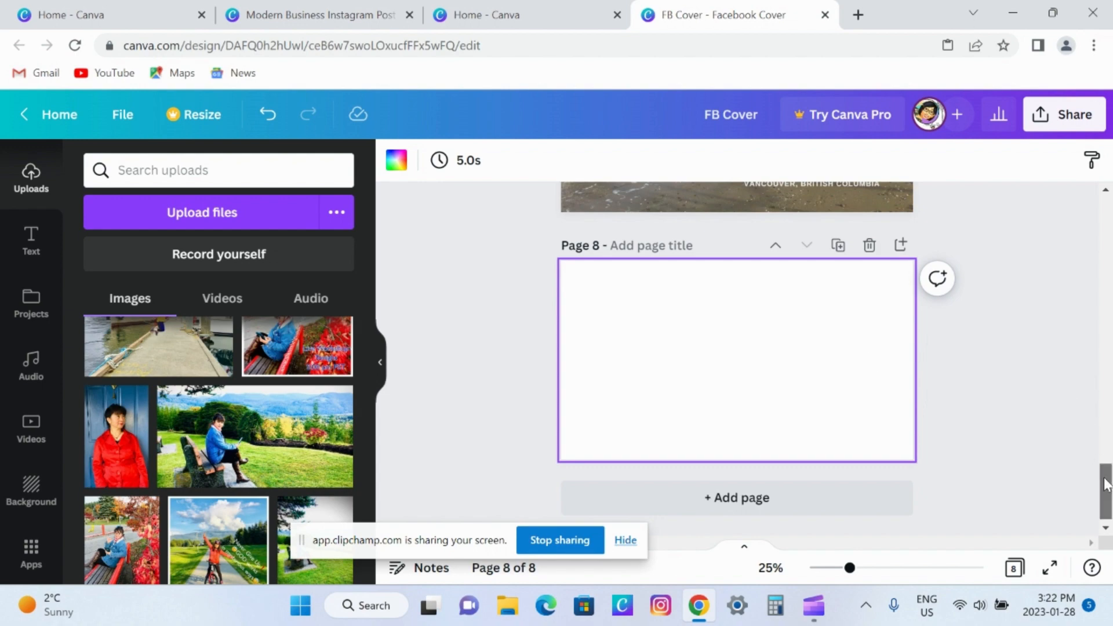
{"action": "scroll", "coordinate": [1093, 434], "scroll_direction": "up", "scroll_amount": 5}
{"action": "left_click_drag", "start_coordinate": [1105, 437], "coordinate": [1110, 229]}
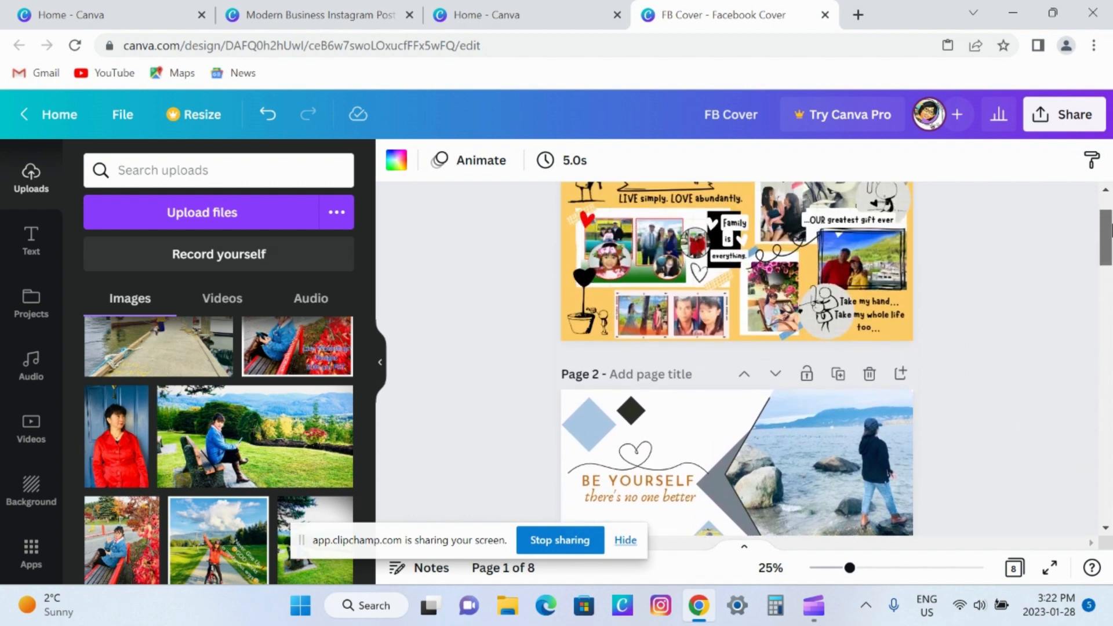
{"action": "left_click_drag", "start_coordinate": [1111, 229], "coordinate": [1110, 299]}
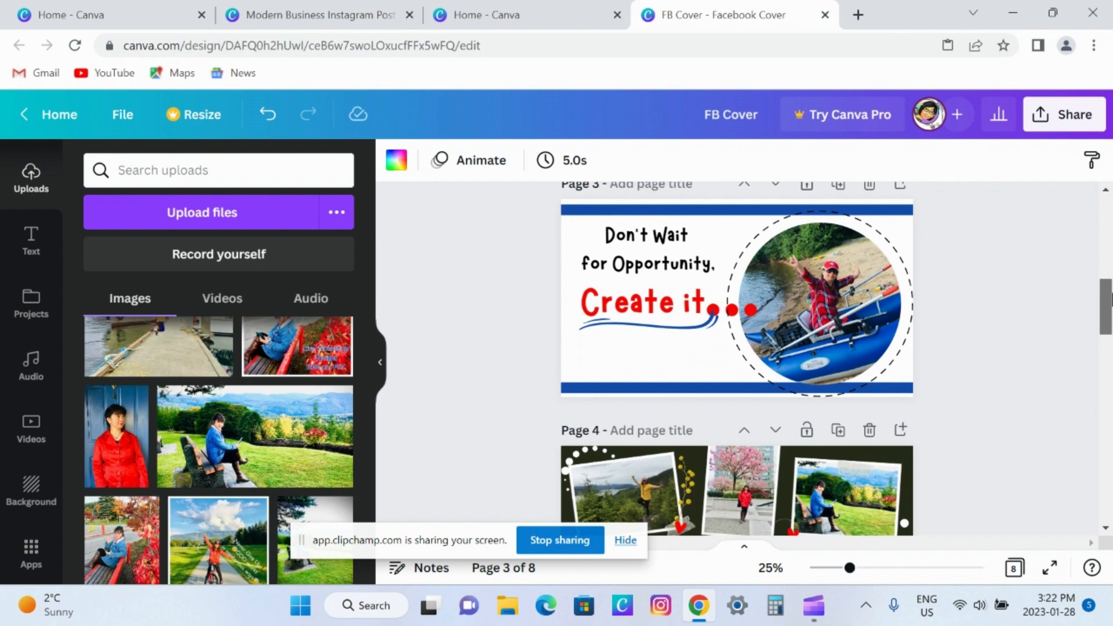
{"action": "left_click_drag", "start_coordinate": [1110, 298], "coordinate": [1110, 487]}
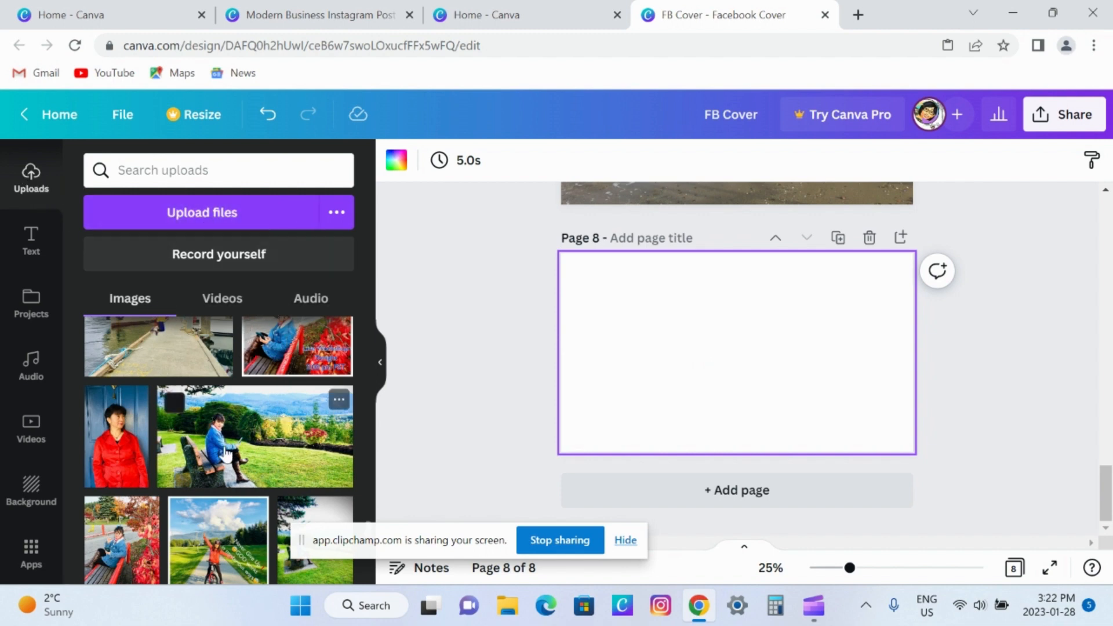
Add the uploaded photo of the woman sitting on a park bench to page 8 and set it as the background.
{"action": "left_click", "coordinate": [269, 461]}
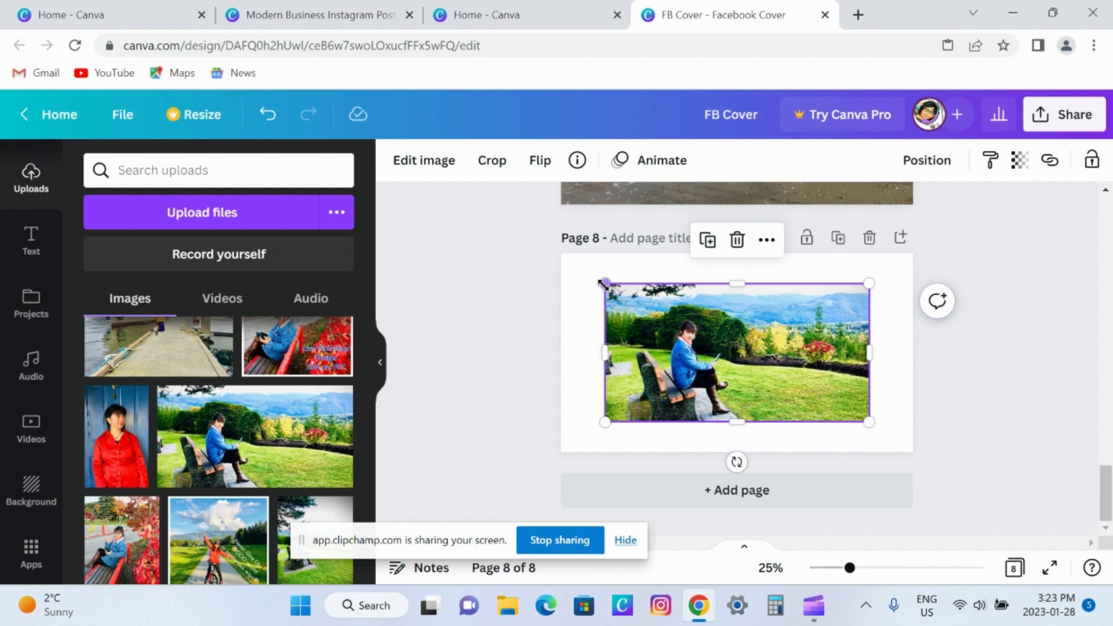
{"action": "mouse_move", "coordinate": [600, 277]}
{"action": "left_mouse_down"}
{"action": "mouse_move", "coordinate": [585, 267]}
{"action": "mouse_move", "coordinate": [644, 300]}
{"action": "mouse_move", "coordinate": [596, 276]}
{"action": "left_mouse_up"}
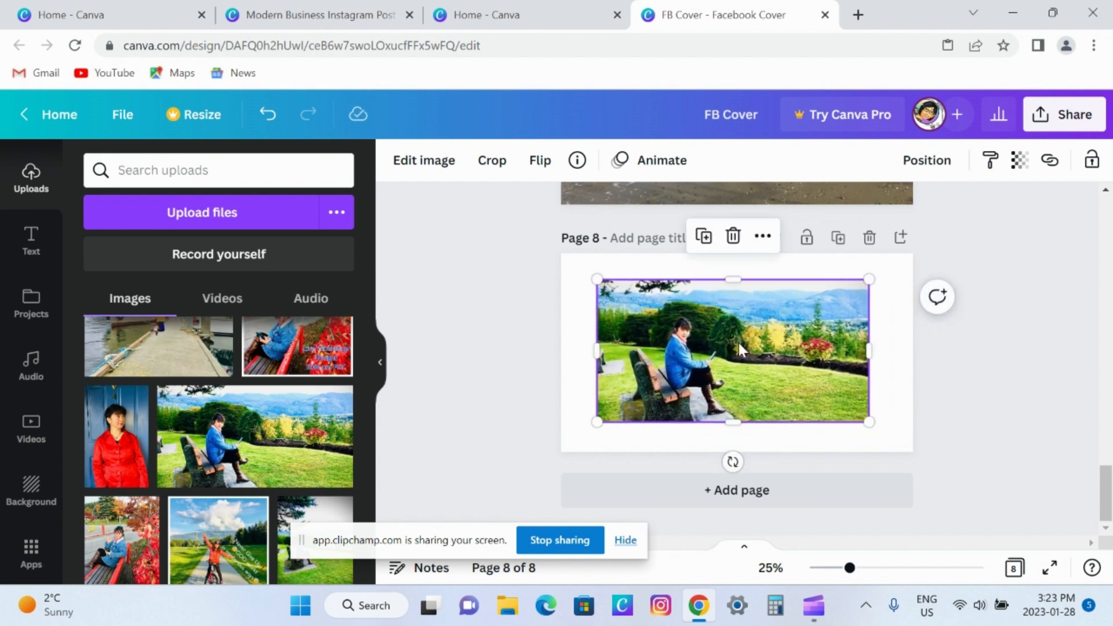
{"action": "right_click", "coordinate": [767, 331]}
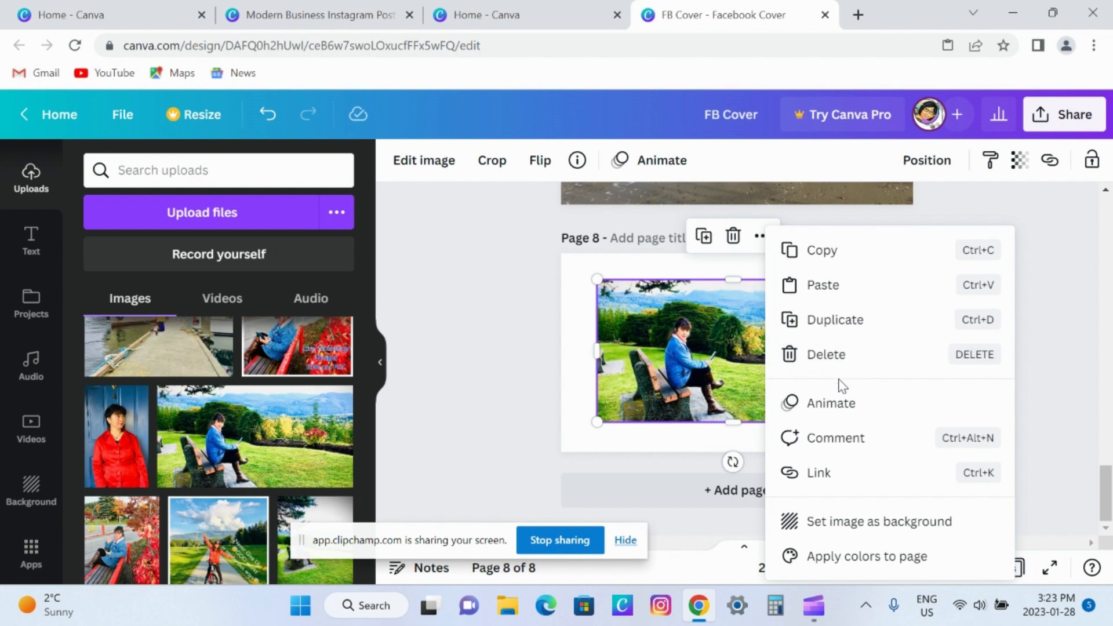
{"action": "left_click", "coordinate": [840, 529]}
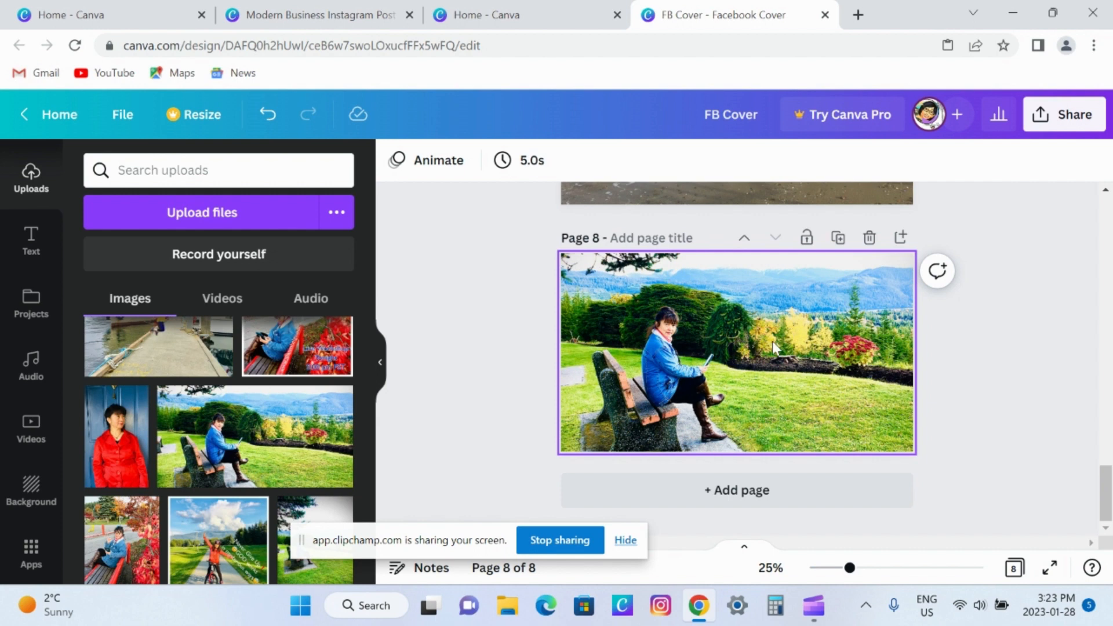
Add the "Happy BIRTHDAY" font combination to page 8 and place it over the sky and hills in the photo's upper right.
{"action": "left_click", "coordinate": [30, 243]}
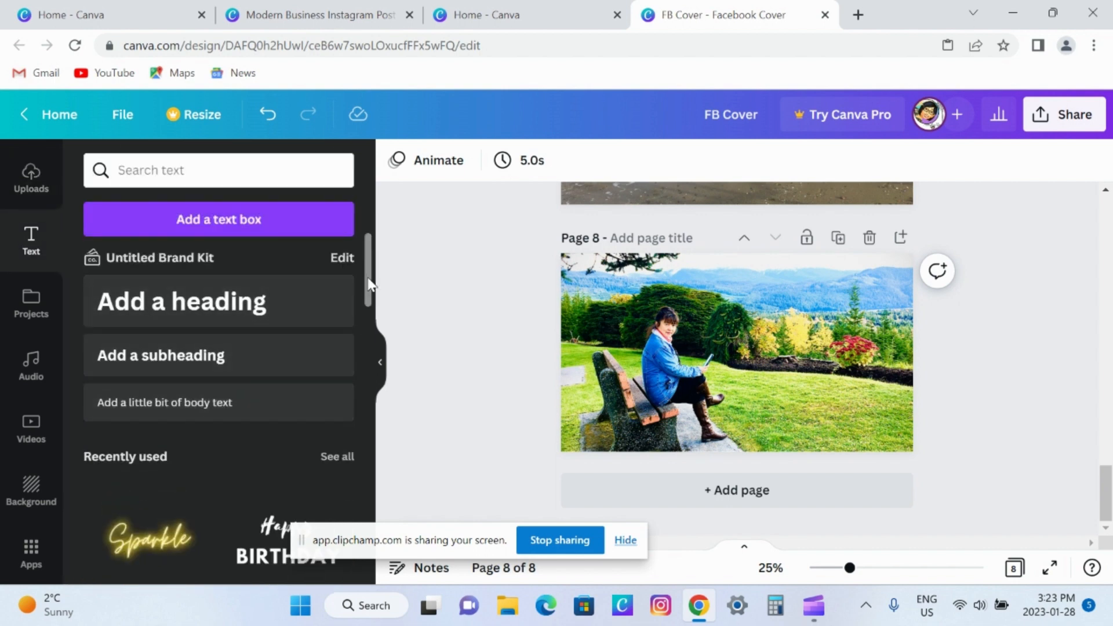
{"action": "left_click_drag", "start_coordinate": [369, 284], "coordinate": [376, 432]}
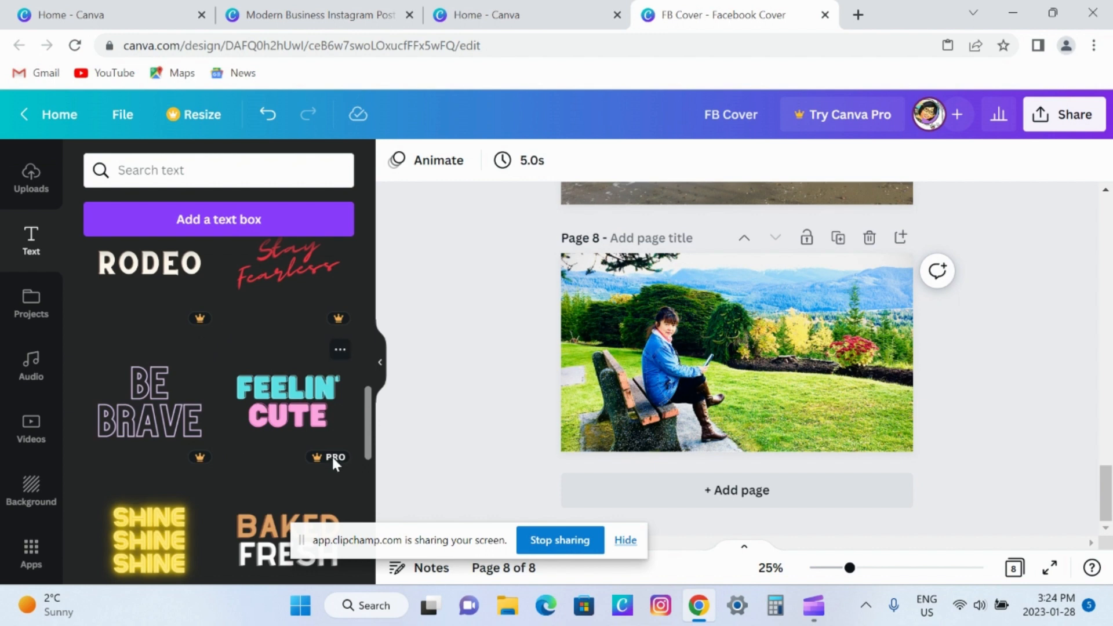
{"action": "left_click_drag", "start_coordinate": [369, 424], "coordinate": [367, 385]}
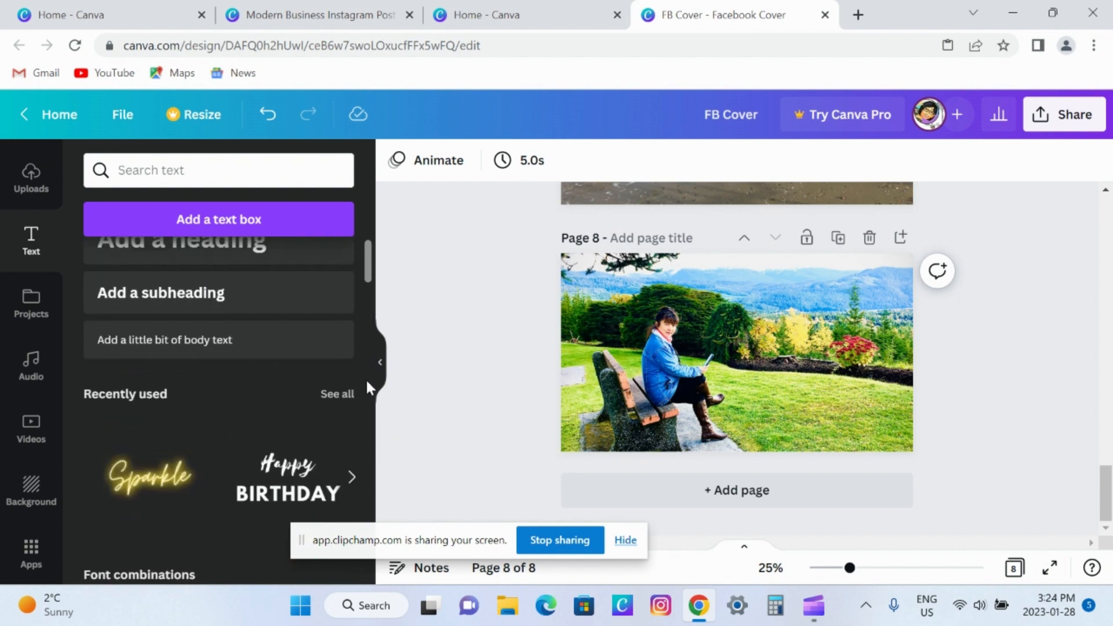
{"action": "left_click", "coordinate": [301, 498]}
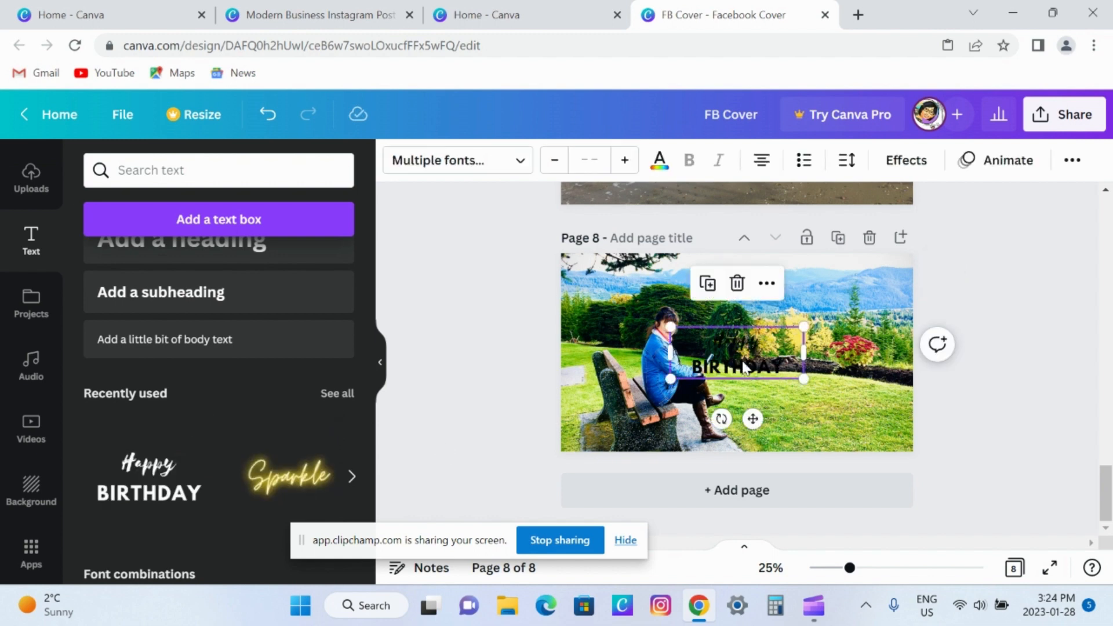
{"action": "left_click_drag", "start_coordinate": [741, 360], "coordinate": [837, 305]}
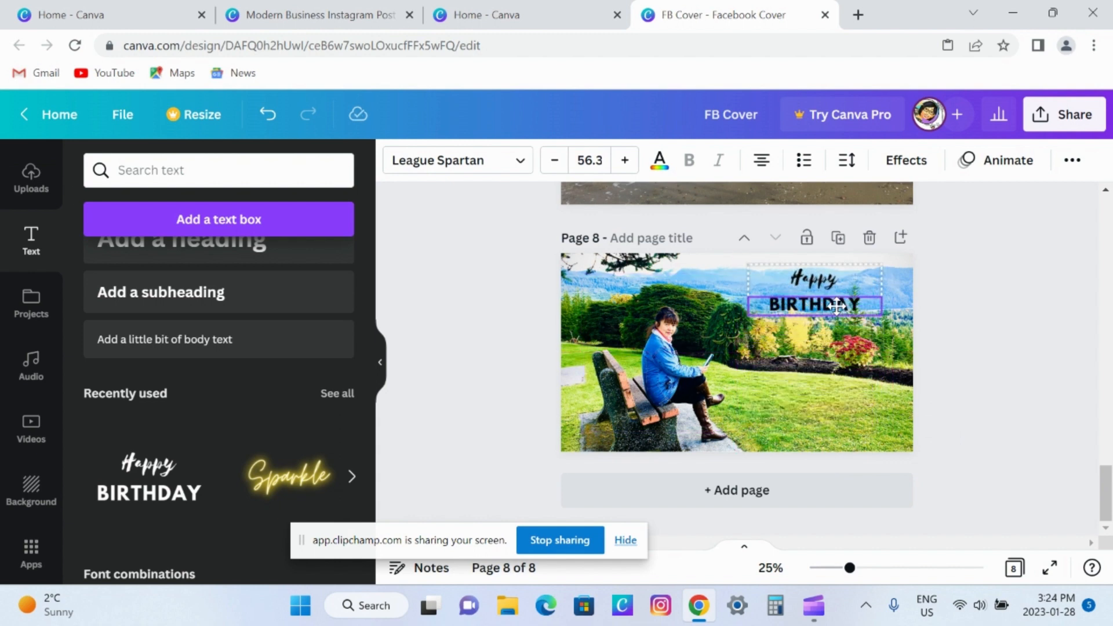
{"action": "left_click_drag", "start_coordinate": [837, 305], "coordinate": [837, 306]}
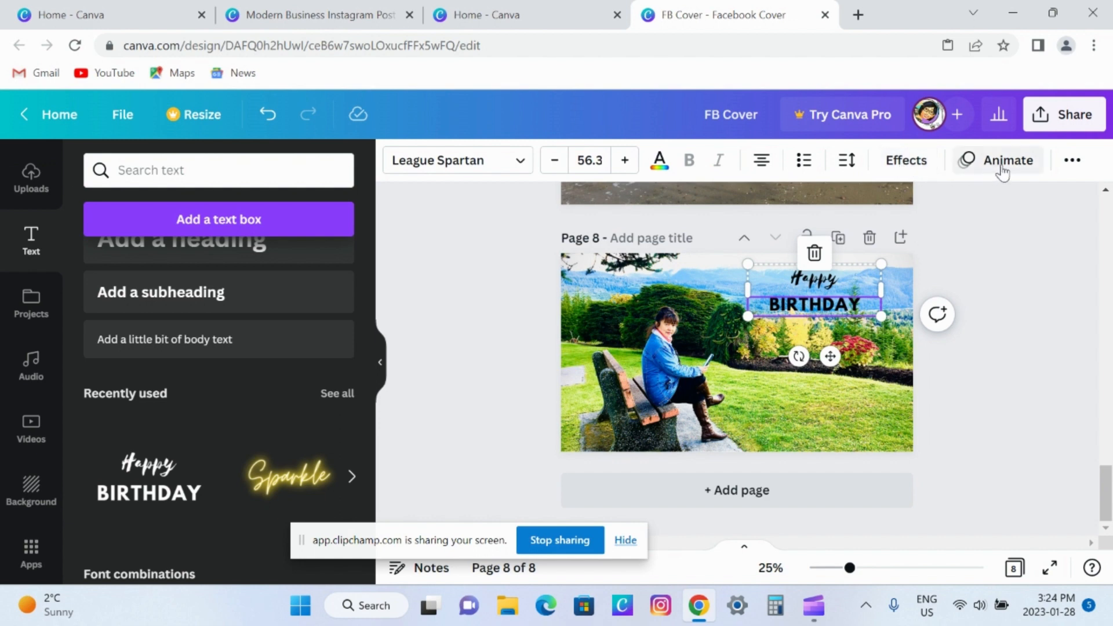
Ungroup the "Happy BIRTHDAY" text into two separate lines and deselect them.
{"action": "left_click", "coordinate": [1073, 163]}
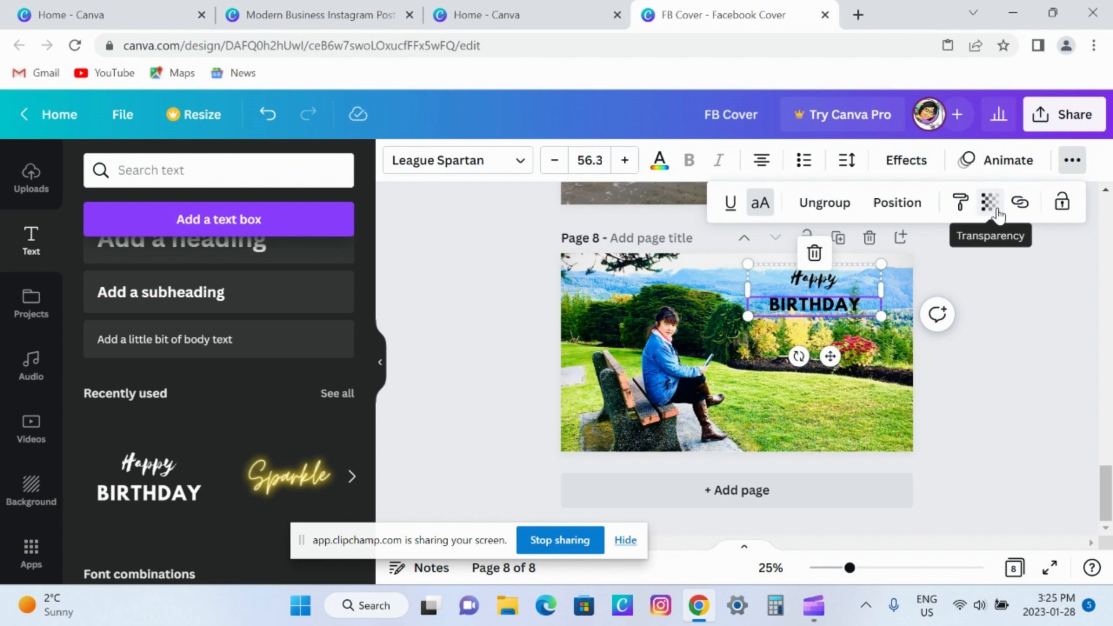
{"action": "left_click", "coordinate": [838, 214]}
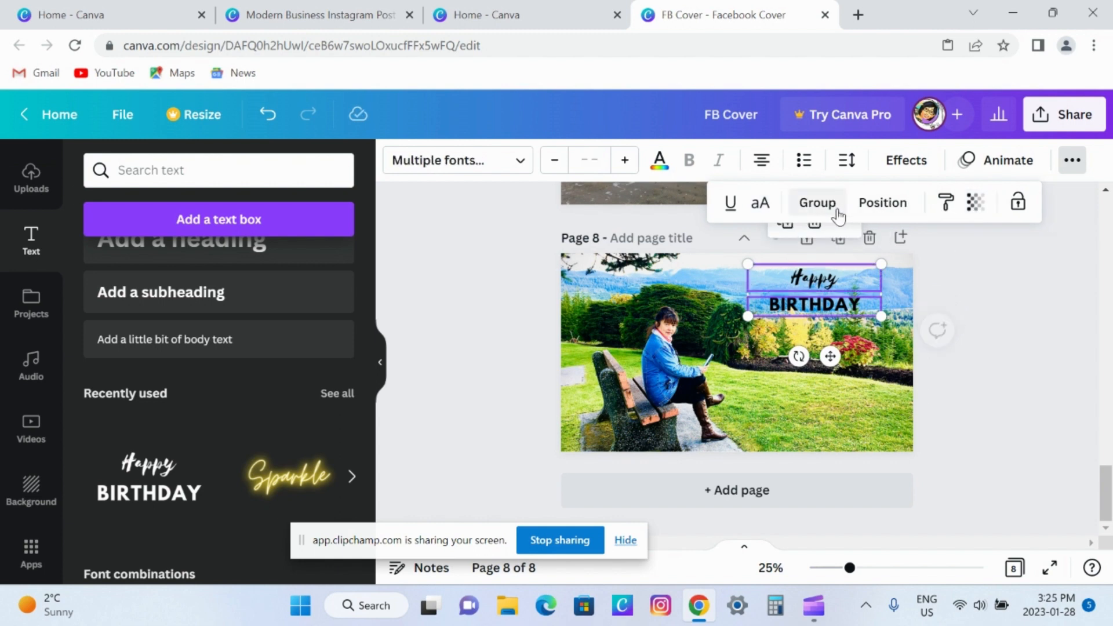
{"action": "left_click", "coordinate": [953, 277]}
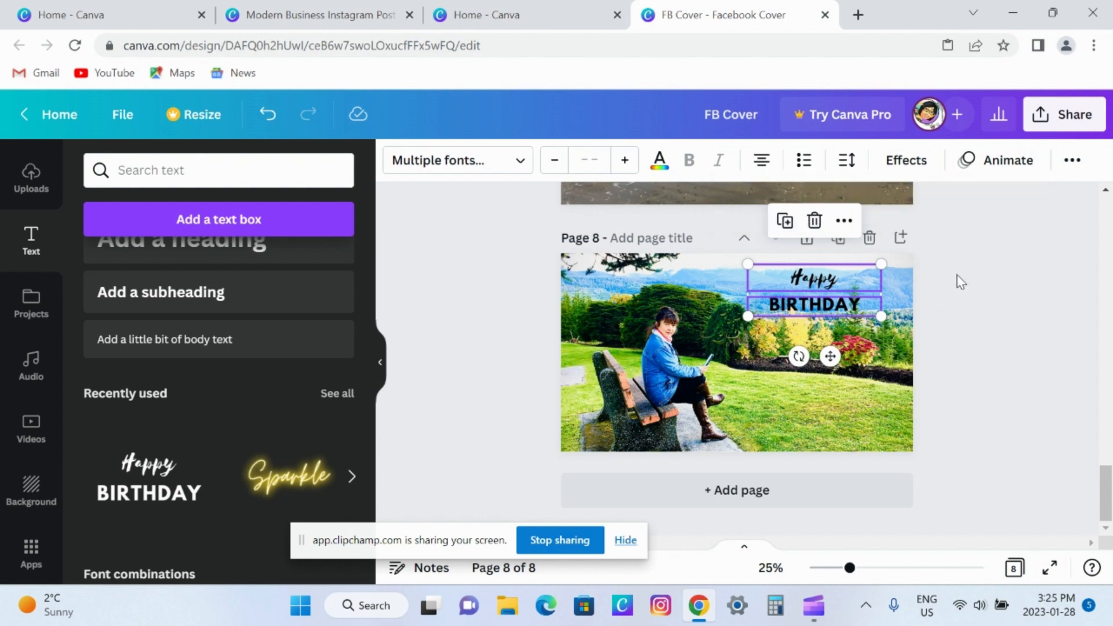
{"action": "left_click", "coordinate": [962, 297]}
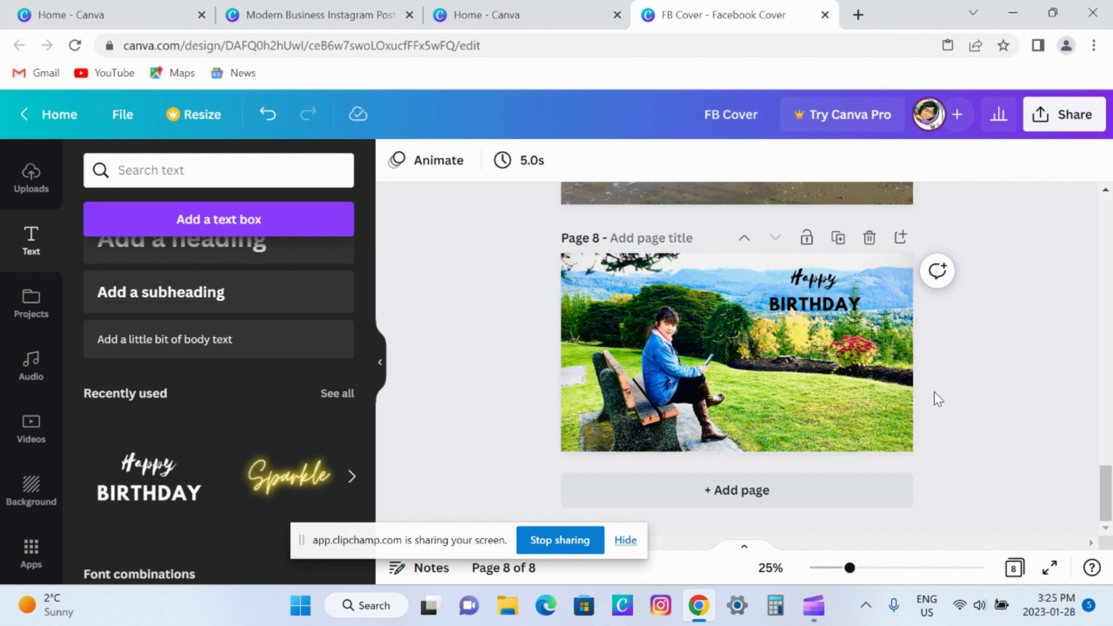
Shift the "Happy" line slightly up and left, and replace its text with "Come and explore".
{"action": "left_click", "coordinate": [823, 282]}
{"action": "left_click_drag", "start_coordinate": [822, 282], "coordinate": [813, 275]}
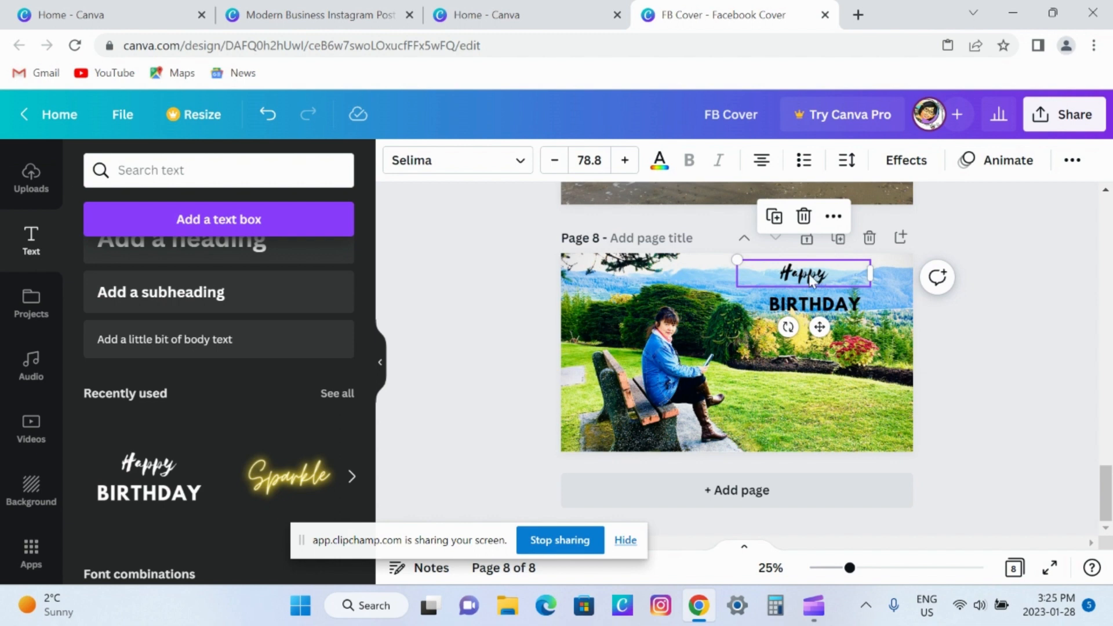
{"action": "double_click", "coordinate": [810, 275]}
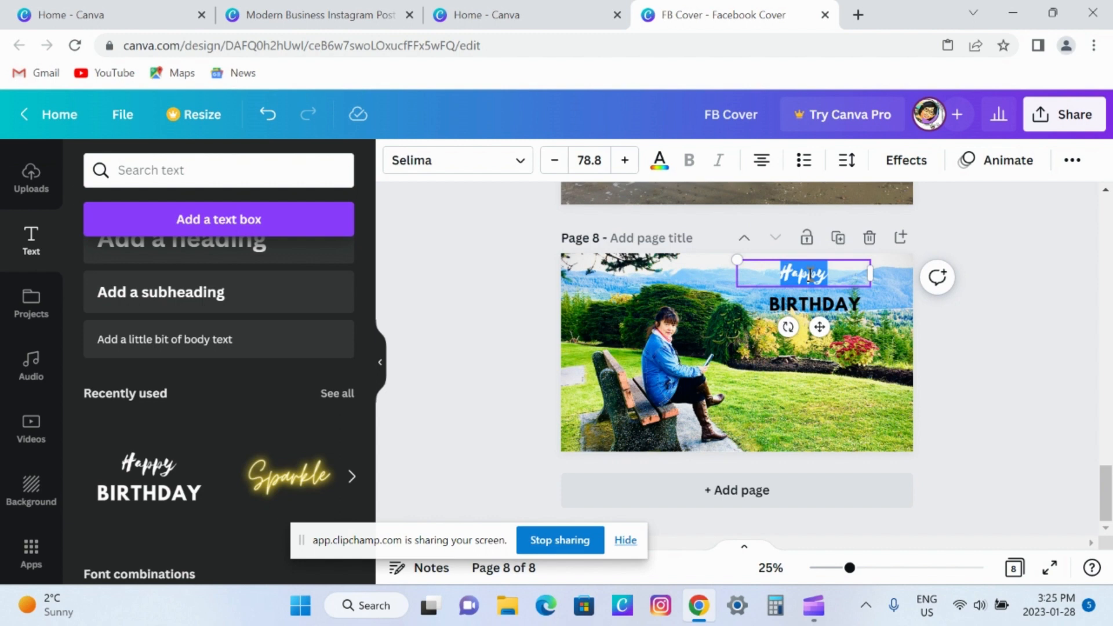
{"action": "type", "text": "Come"}
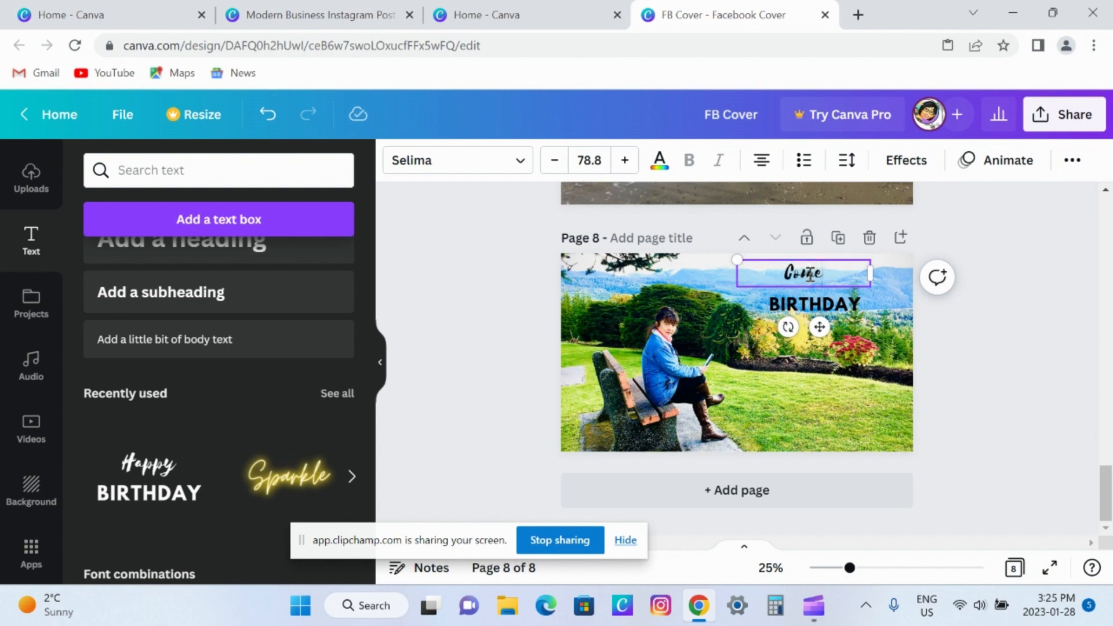
{"action": "type", "text": " and exp"}
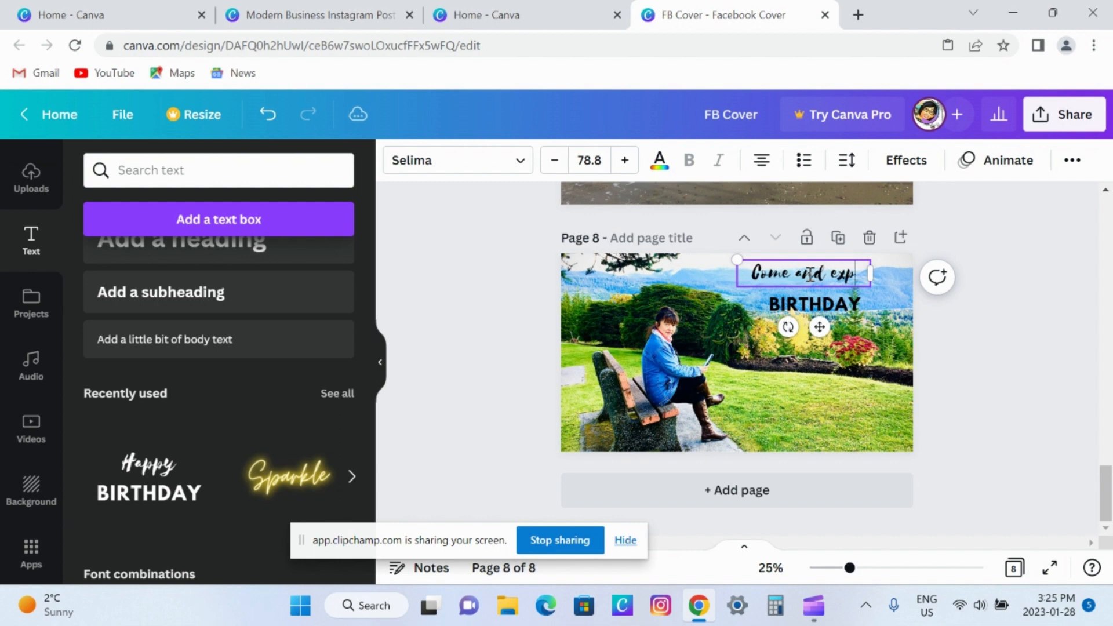
{"action": "type", "text": "lore"}
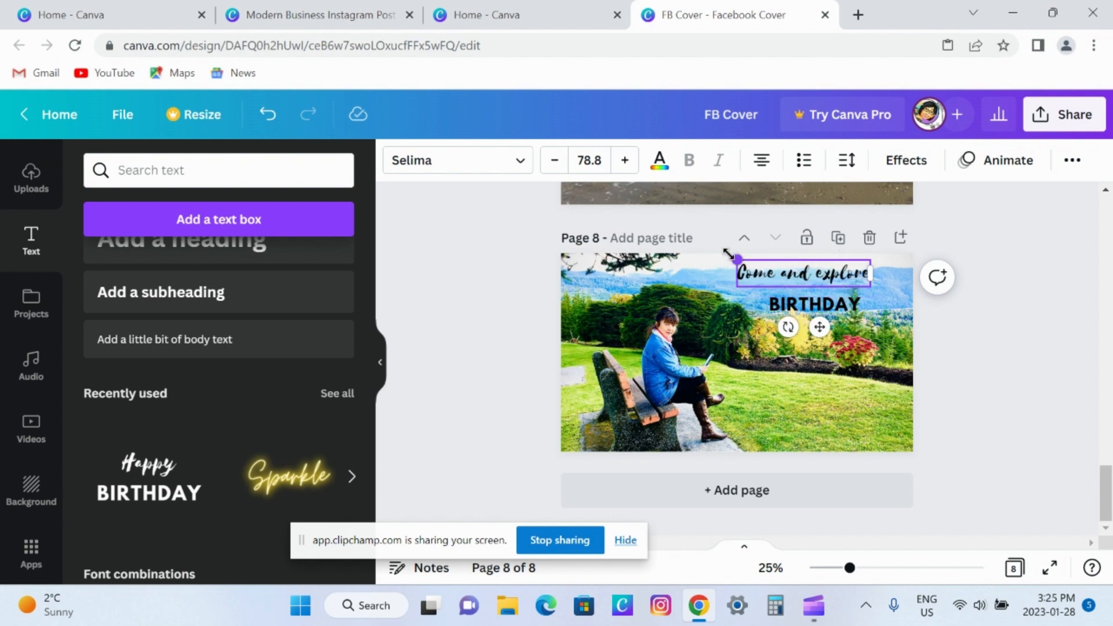
Enlarge the "Come and explore" text and set its font size to 100.
{"action": "mouse_move", "coordinate": [735, 257]}
{"action": "left_mouse_down"}
{"action": "mouse_move", "coordinate": [717, 252]}
{"action": "mouse_move", "coordinate": [728, 254]}
{"action": "left_mouse_up"}
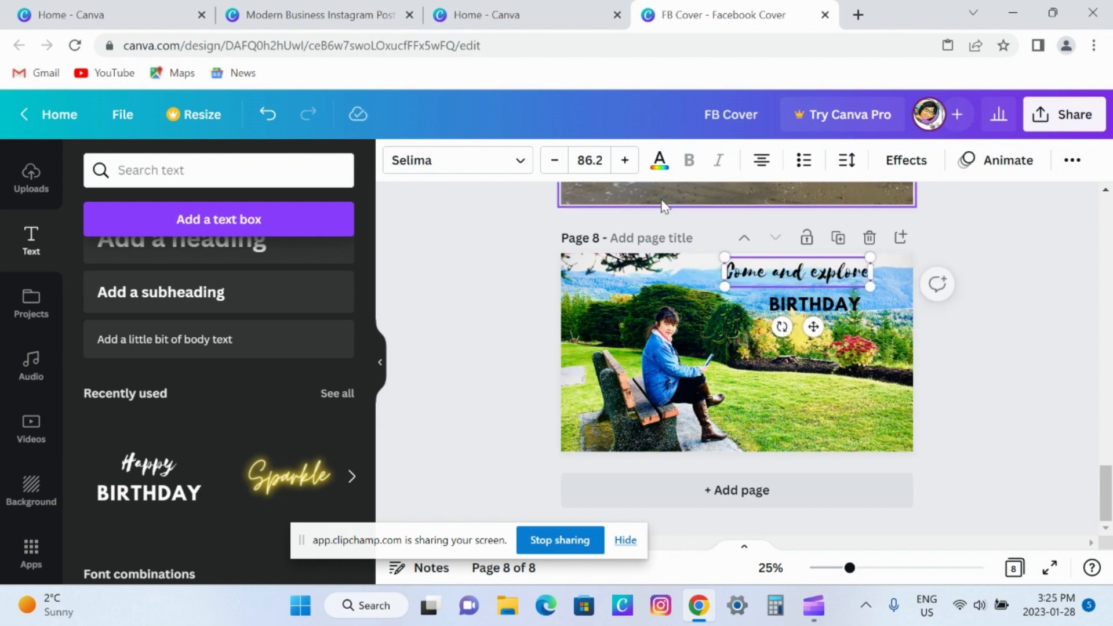
{"action": "left_click", "coordinate": [624, 164]}
{"action": "left_click", "coordinate": [624, 163]}
{"action": "left_click", "coordinate": [625, 164]}
{"action": "left_click", "coordinate": [624, 164]}
{"action": "left_click", "coordinate": [625, 164]}
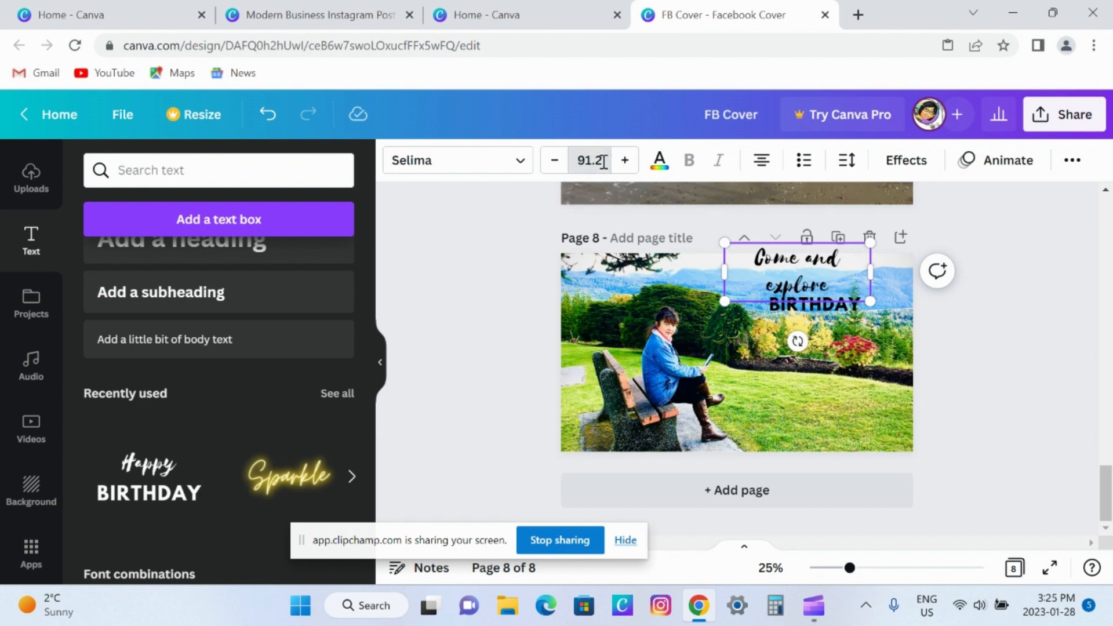
{"action": "left_click", "coordinate": [603, 162]}
{"action": "left_click", "coordinate": [603, 162]}
{"action": "left_click", "coordinate": [579, 161]}
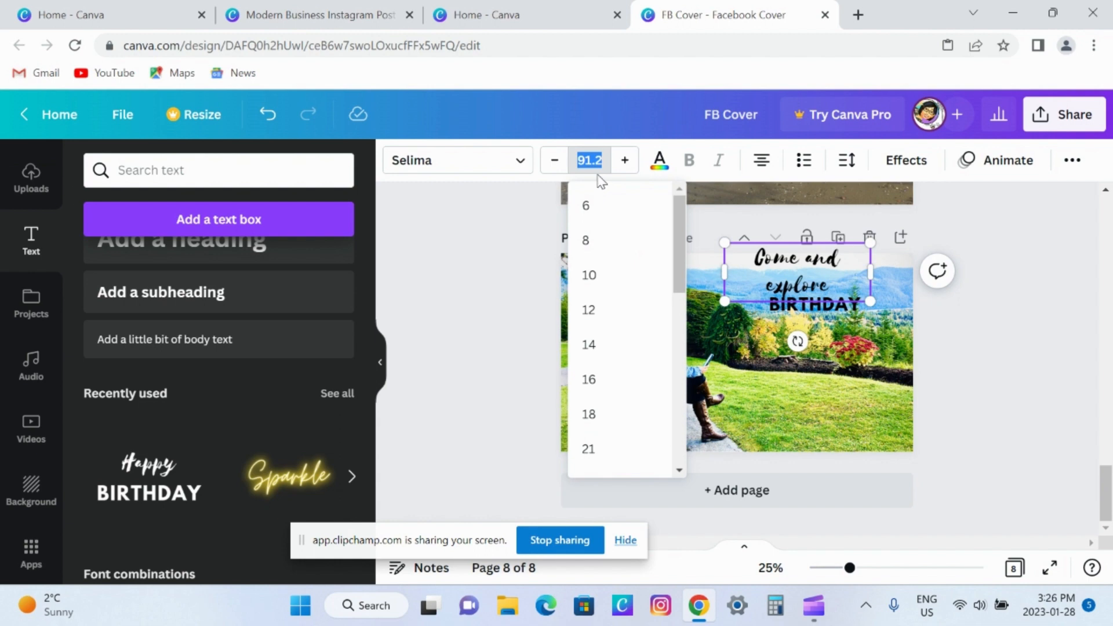
{"action": "type", "text": "100"}
{"action": "key", "text": "Return"}
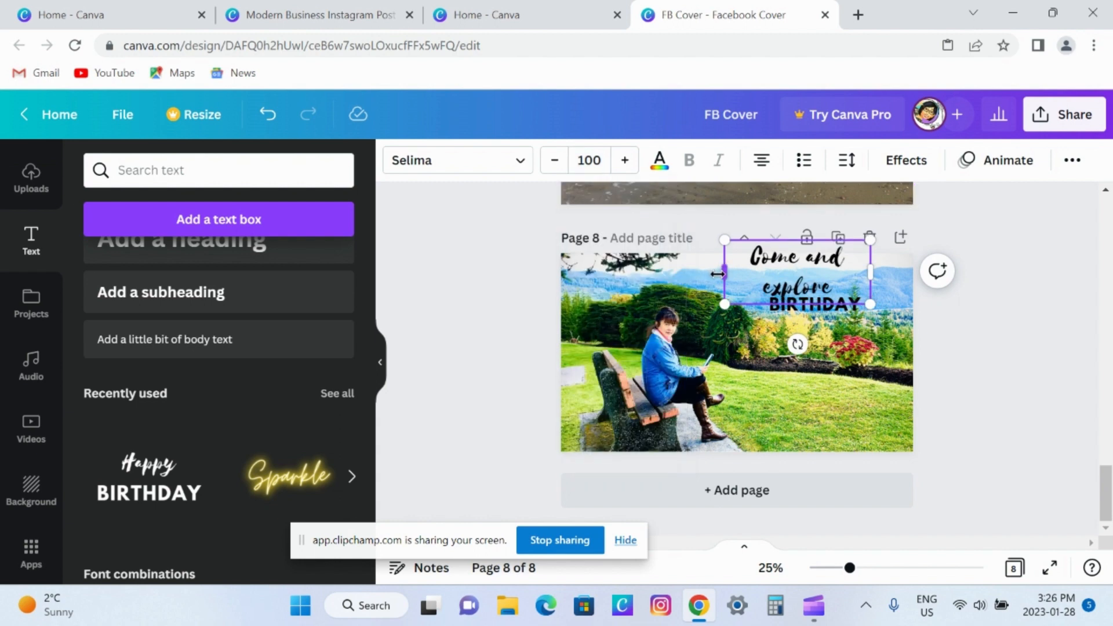
Widen the "Come and explore" text box to fit on one line, shift it right, and colour the text bright red.
{"action": "mouse_move", "coordinate": [719, 273]}
{"action": "left_mouse_down"}
{"action": "mouse_move", "coordinate": [676, 273]}
{"action": "mouse_move", "coordinate": [736, 270]}
{"action": "mouse_move", "coordinate": [706, 267]}
{"action": "left_mouse_up"}
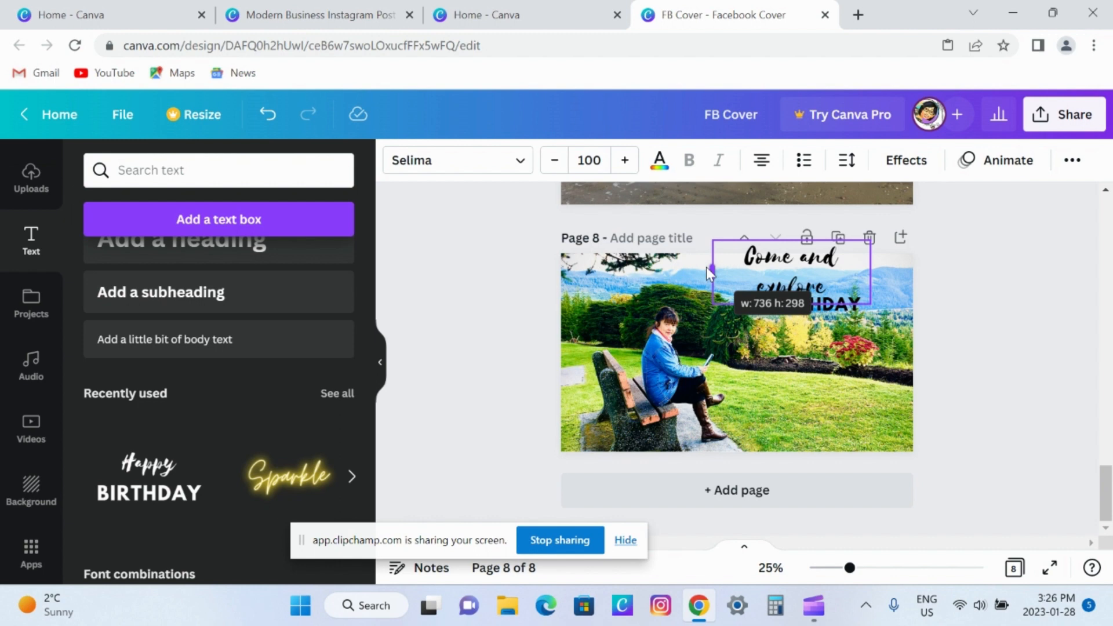
{"action": "left_click_drag", "start_coordinate": [708, 268], "coordinate": [693, 265]}
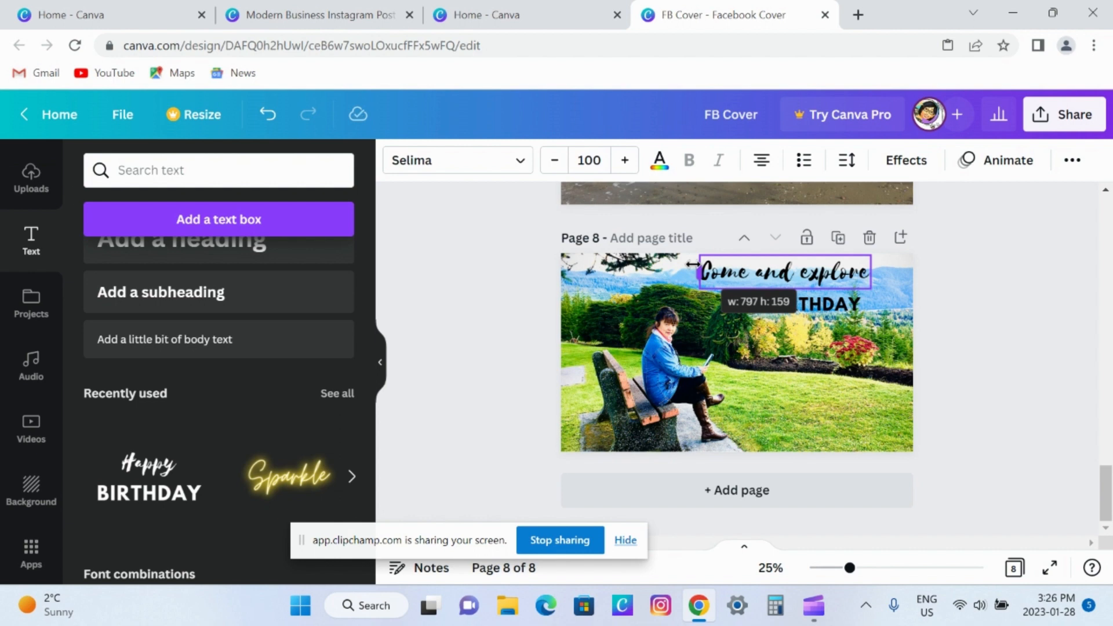
{"action": "left_click_drag", "start_coordinate": [692, 265], "coordinate": [693, 265]}
{"action": "left_click_drag", "start_coordinate": [804, 328], "coordinate": [822, 328]}
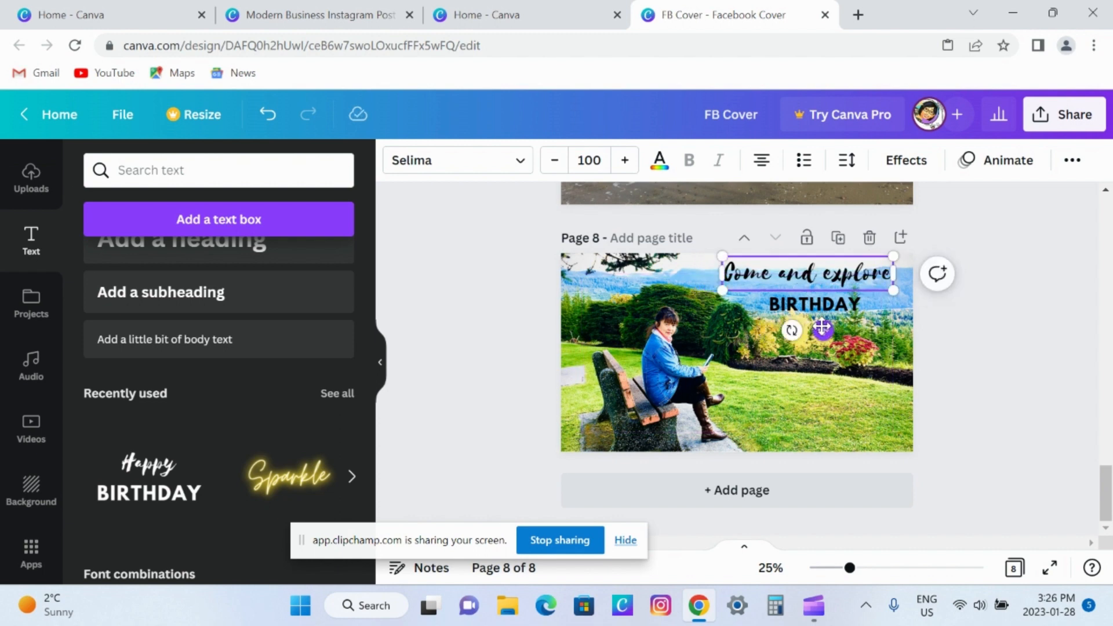
{"action": "left_click", "coordinate": [661, 162]}
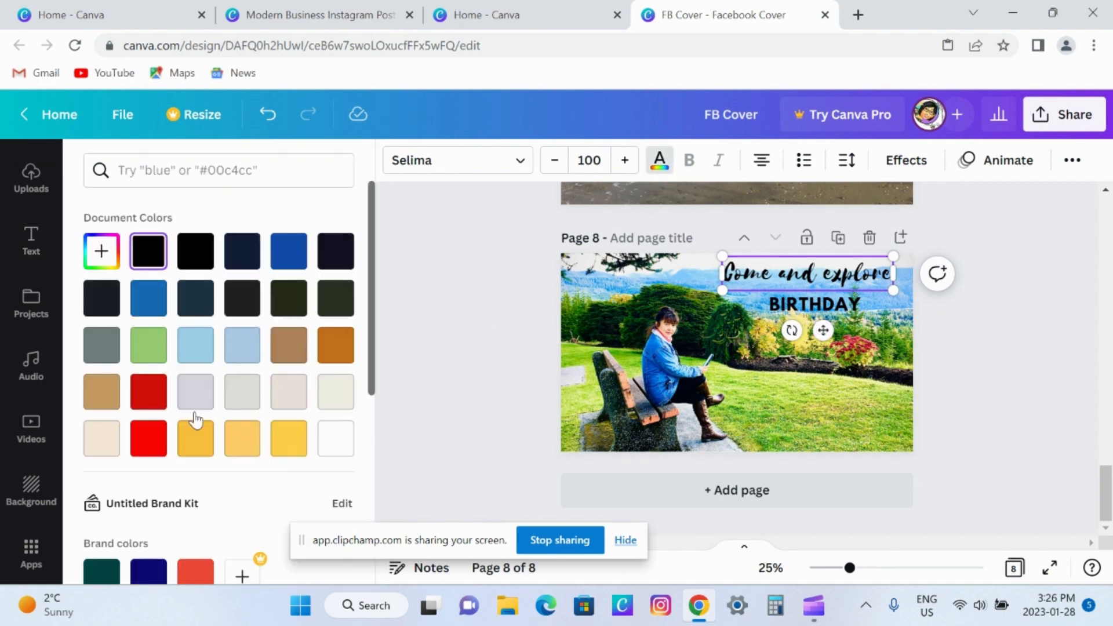
{"action": "left_click", "coordinate": [135, 442]}
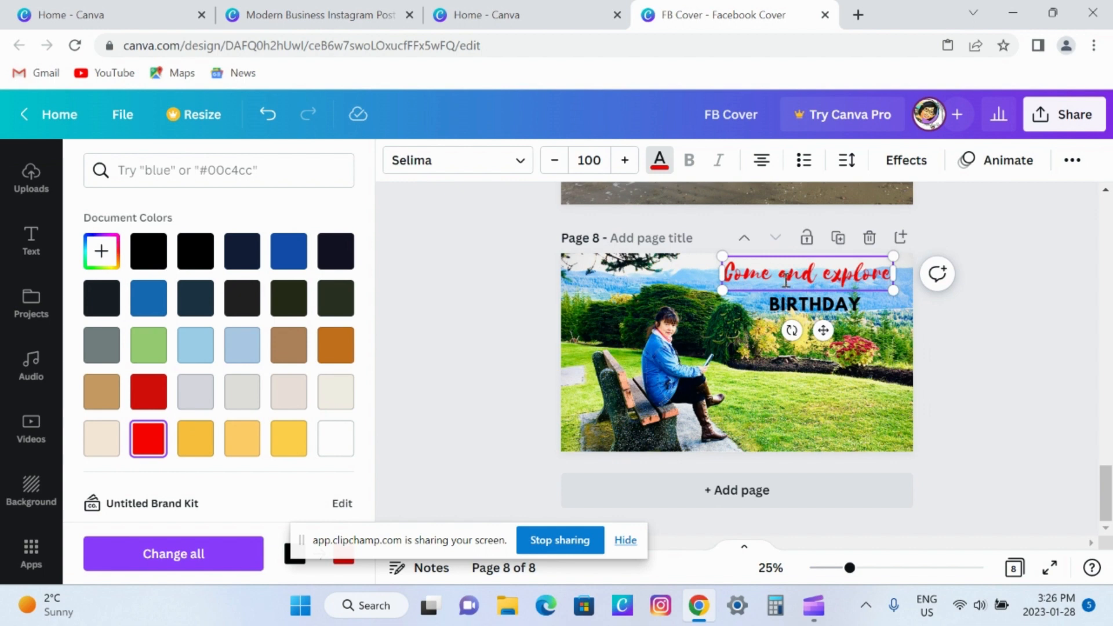
Replace the "BIRTHDAY" text with "KITIMAT, BRITISH COLUMBIA" and widen its box so it fits on one line.
{"action": "left_click", "coordinate": [827, 310]}
{"action": "left_click", "coordinate": [825, 306]}
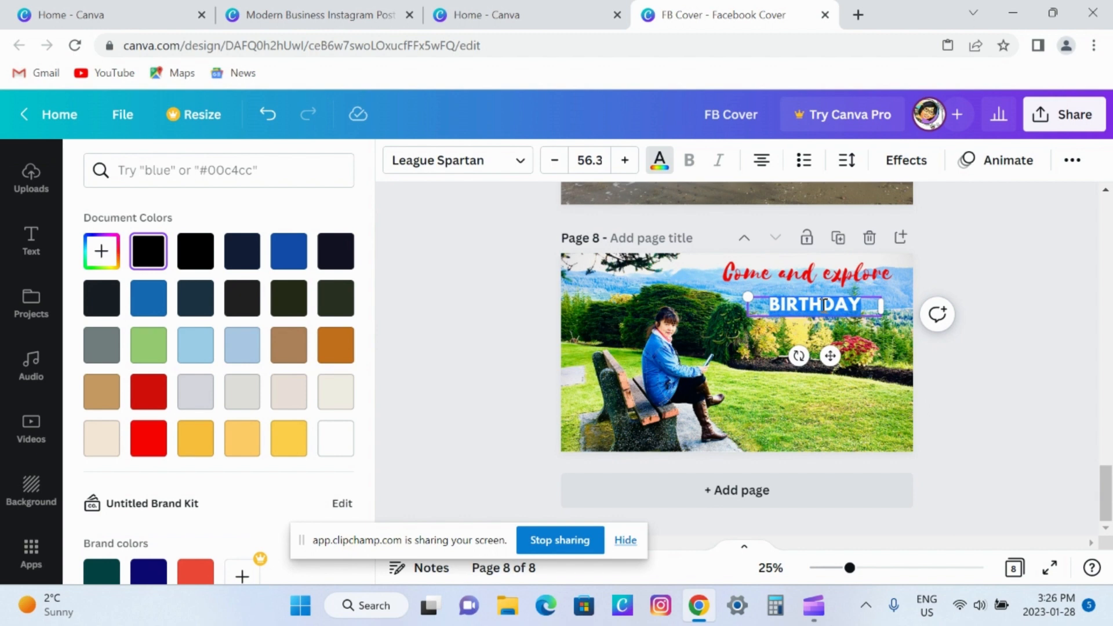
{"action": "type", "text": "KI"}
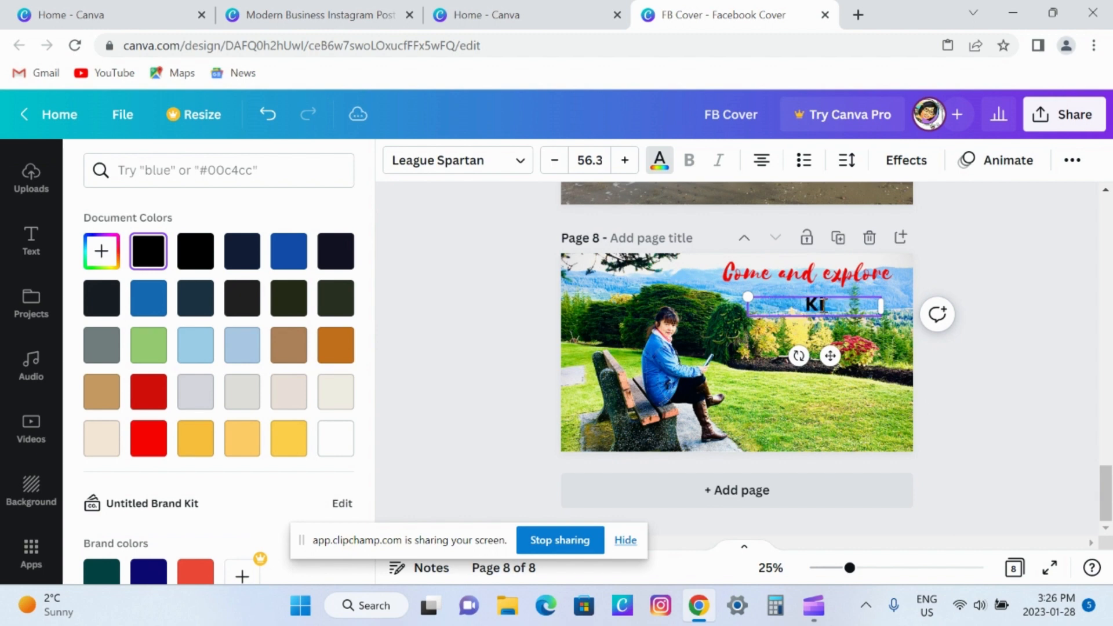
{"action": "type", "text": "TIMAT, BR"}
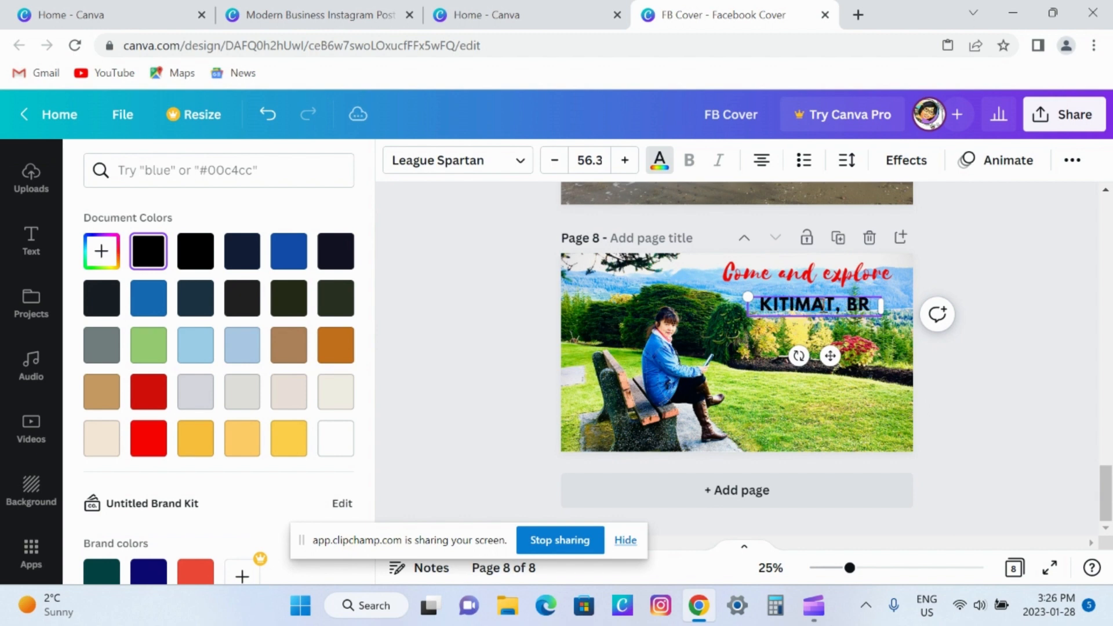
{"action": "type", "text": "ITISH COLUMBIA"}
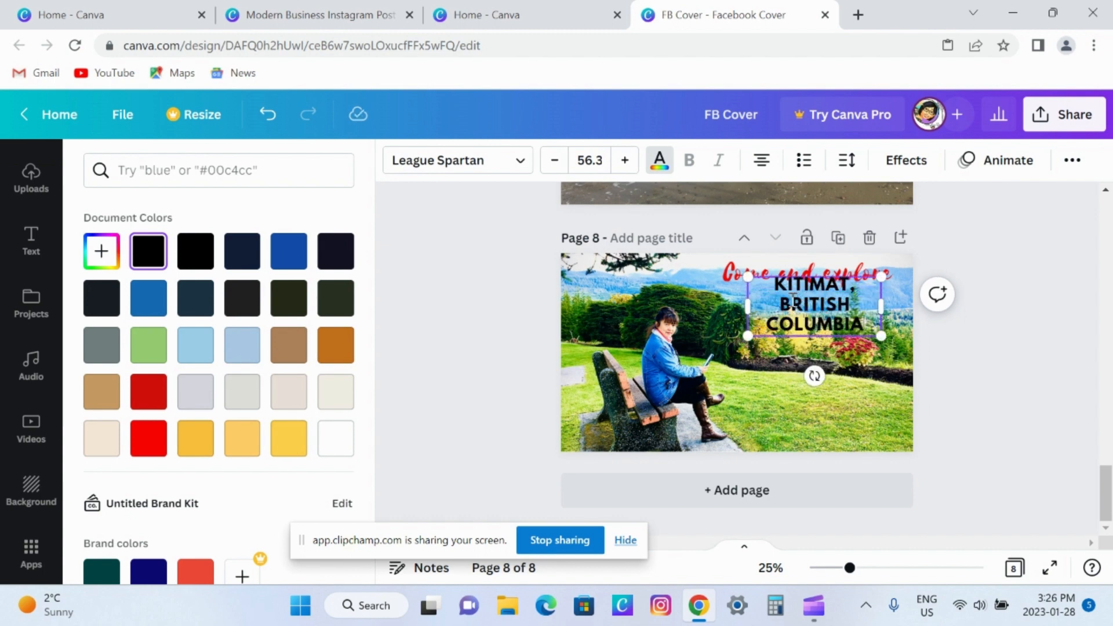
{"action": "left_click_drag", "start_coordinate": [744, 306], "coordinate": [607, 297]}
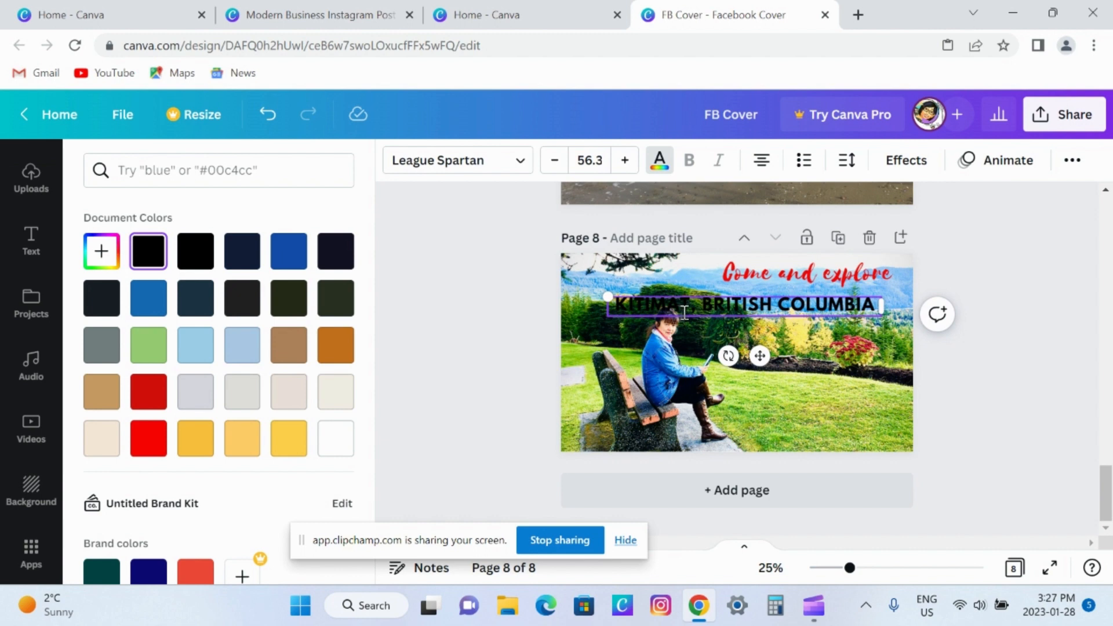
Shrink "KITIMAT, BRITISH COLUMBIA" to font size 36.5 and place it directly beneath "Come and explore".
{"action": "left_click_drag", "start_coordinate": [763, 358], "coordinate": [779, 348]}
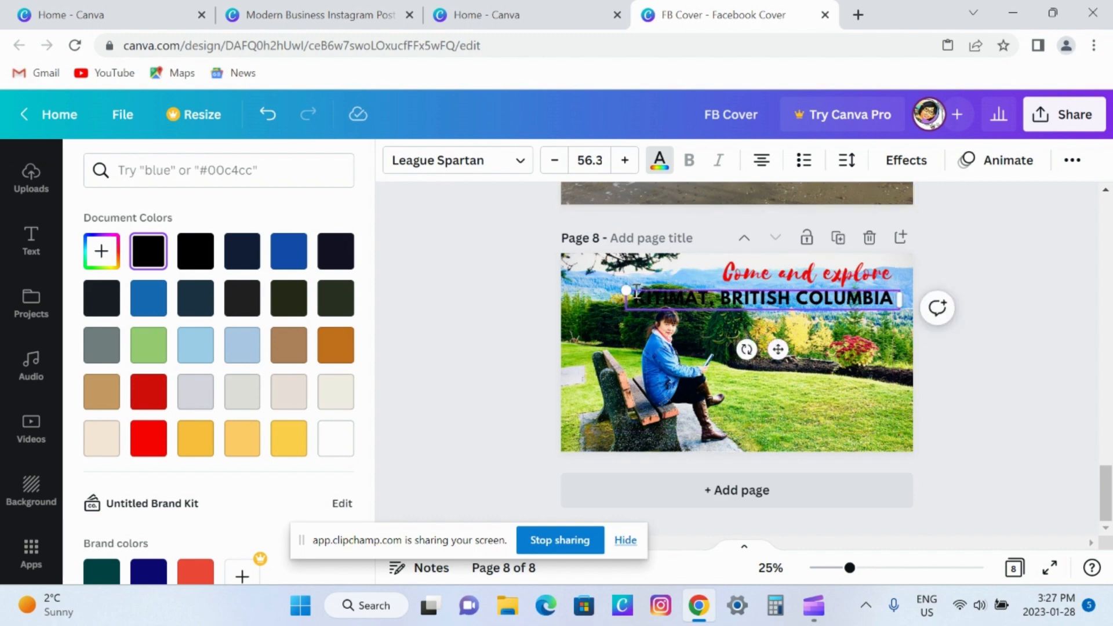
{"action": "left_click_drag", "start_coordinate": [626, 288], "coordinate": [722, 290]}
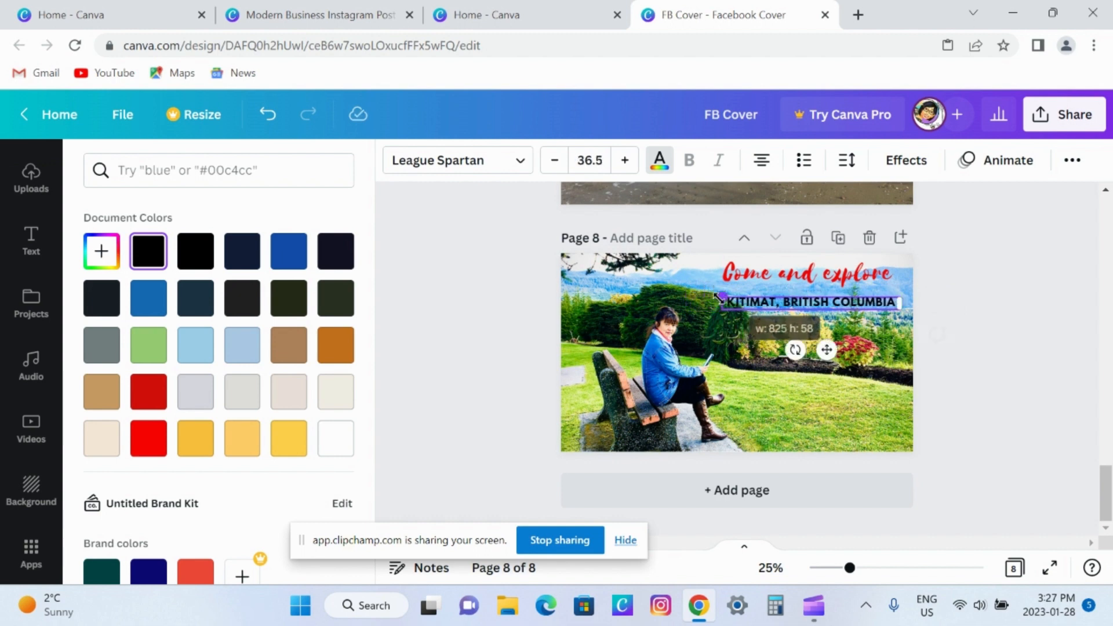
{"action": "left_click_drag", "start_coordinate": [826, 348], "coordinate": [822, 337]}
{"action": "left_click", "coordinate": [835, 398]}
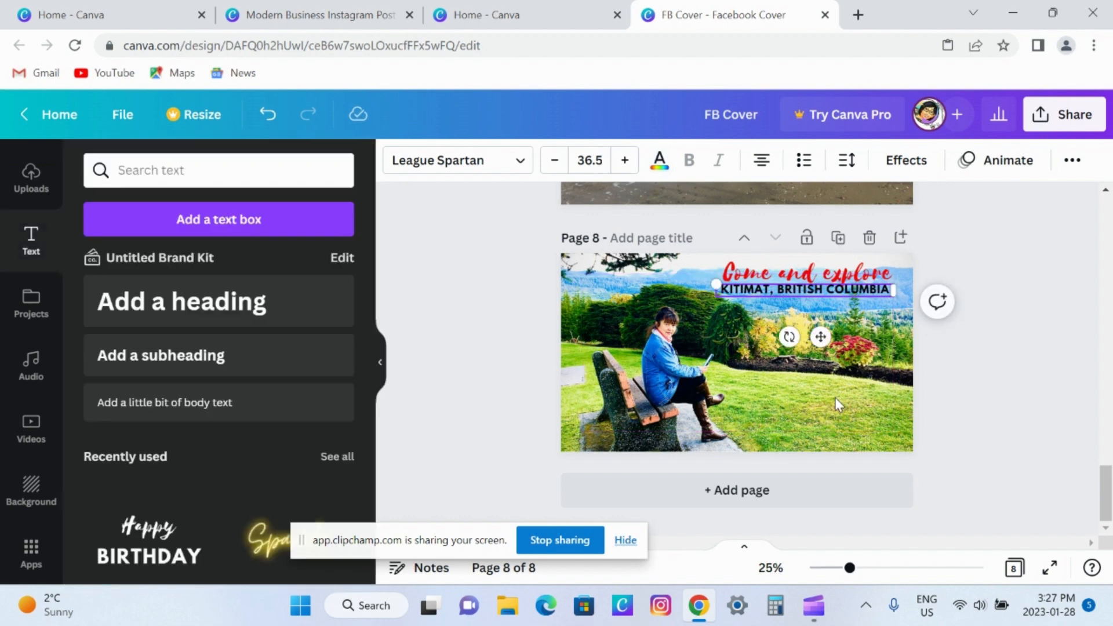
{"action": "left_click", "coordinate": [835, 398]}
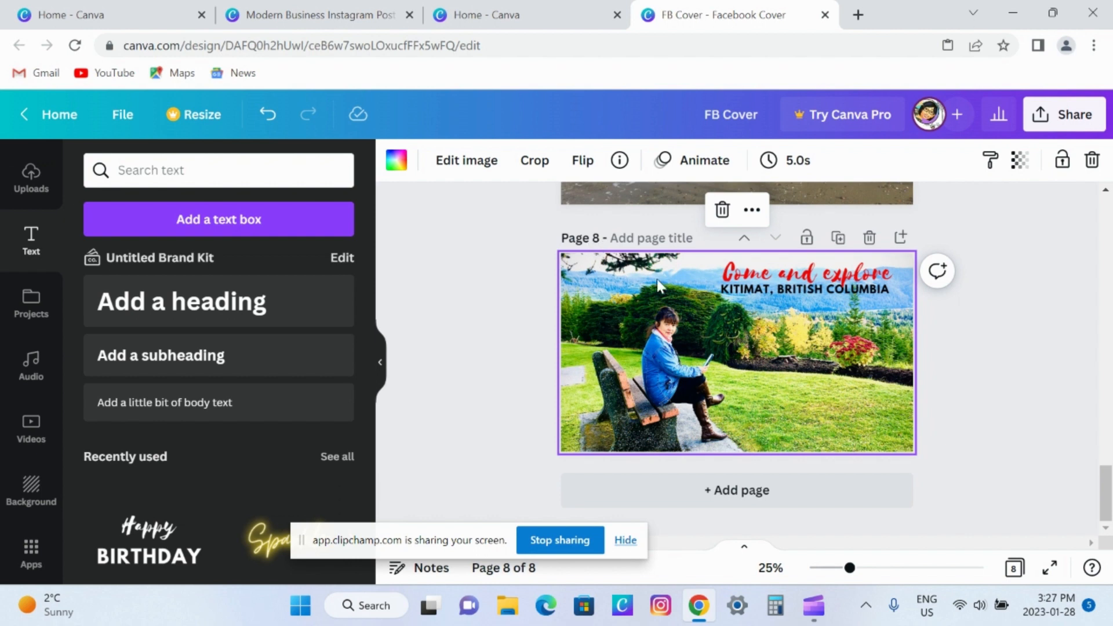
Open the design's download settings and limit the page selection to the current page, page 8.
{"action": "left_click", "coordinate": [1039, 124]}
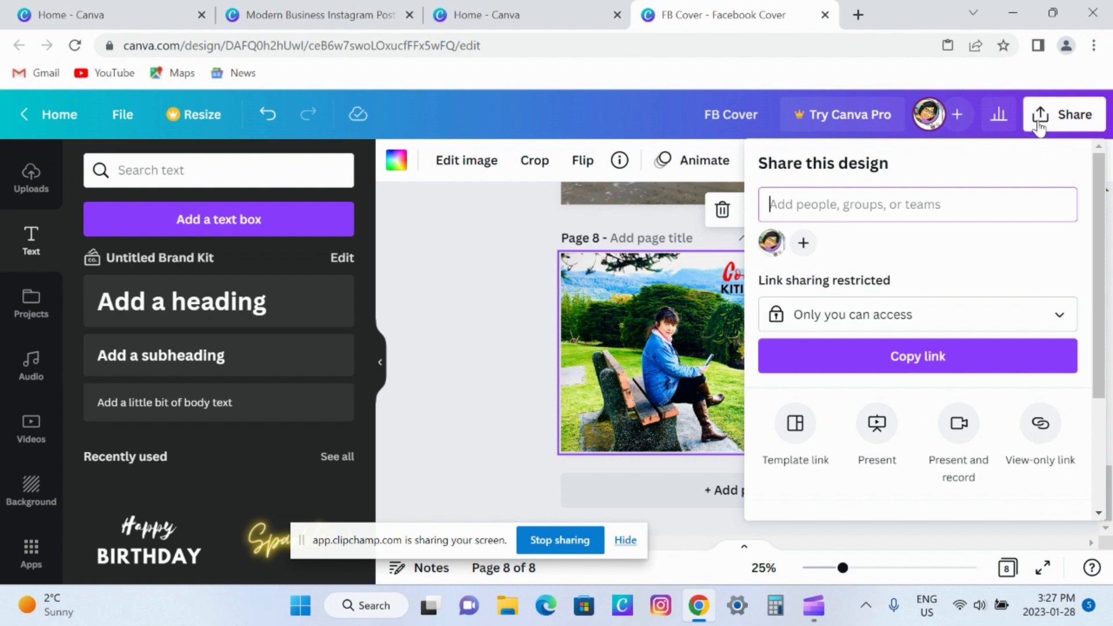
{"action": "scroll", "coordinate": [1094, 243], "scroll_direction": "down", "scroll_amount": 3}
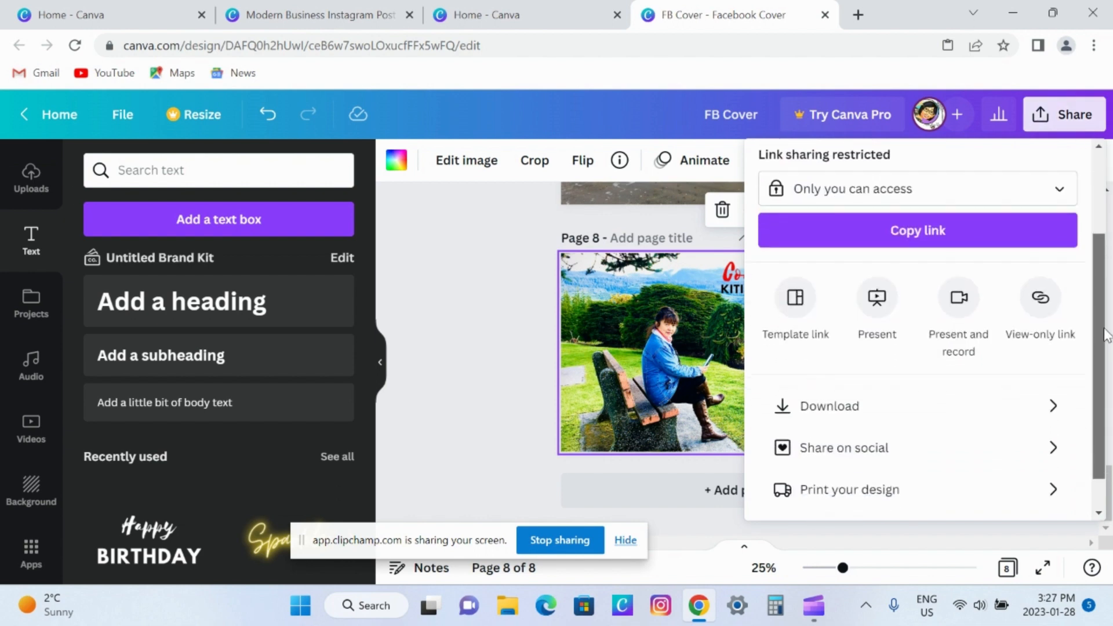
{"action": "left_click", "coordinate": [850, 365]}
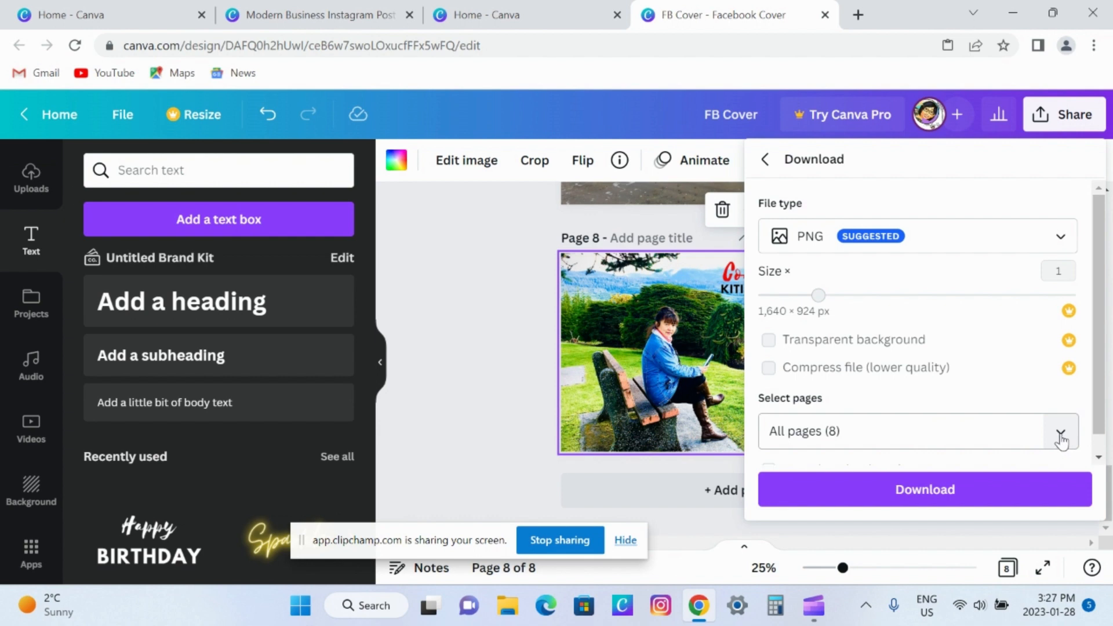
{"action": "left_click", "coordinate": [1061, 439]}
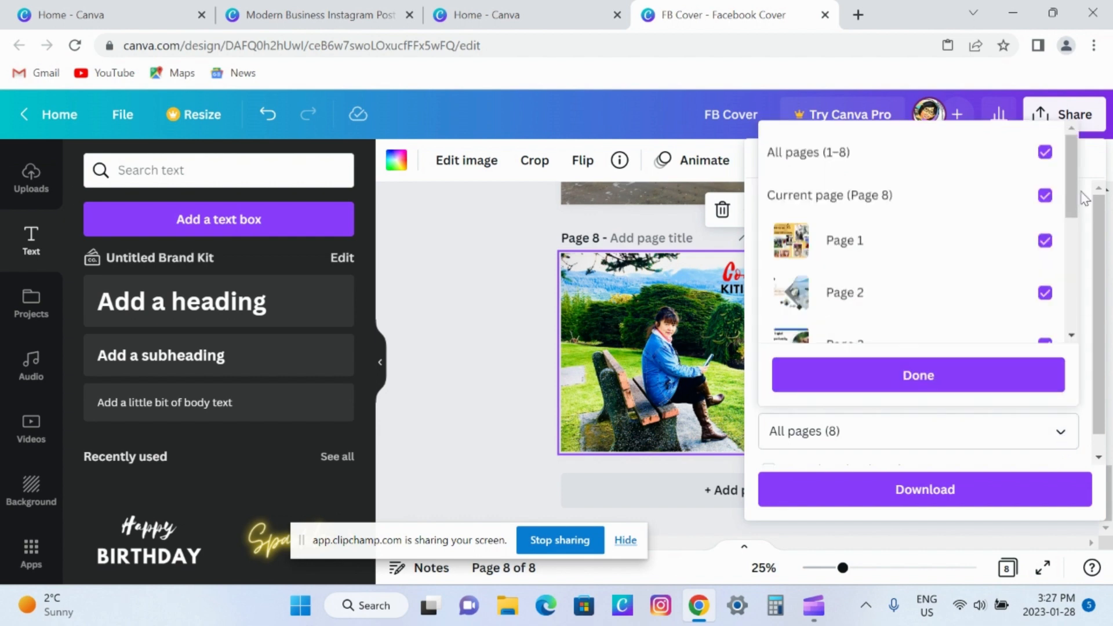
{"action": "left_click", "coordinate": [1044, 153]}
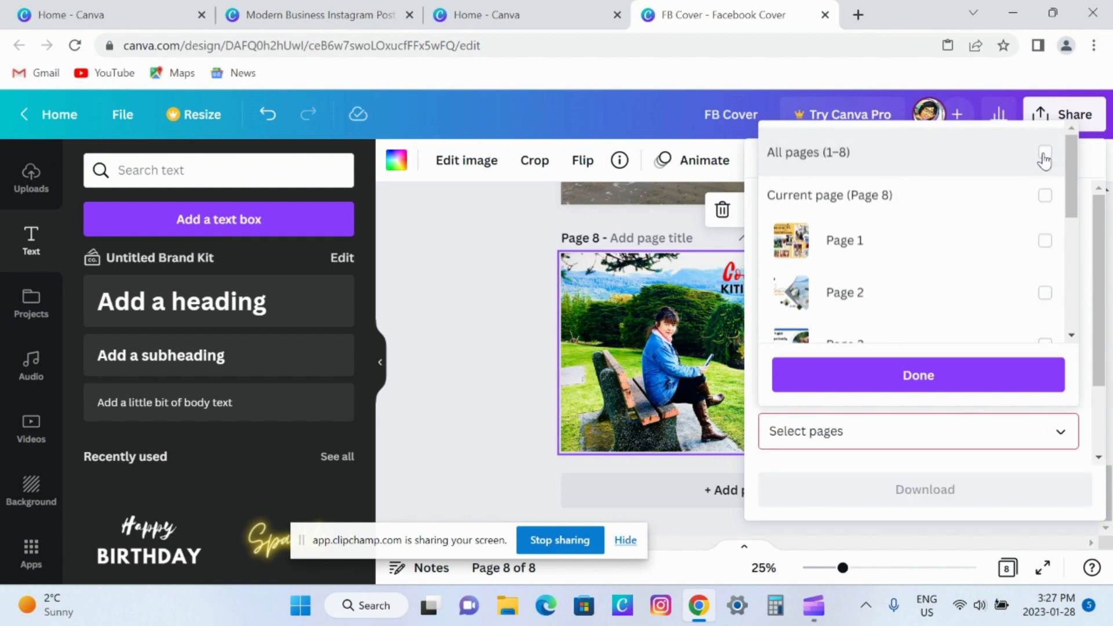
{"action": "left_click", "coordinate": [1045, 197]}
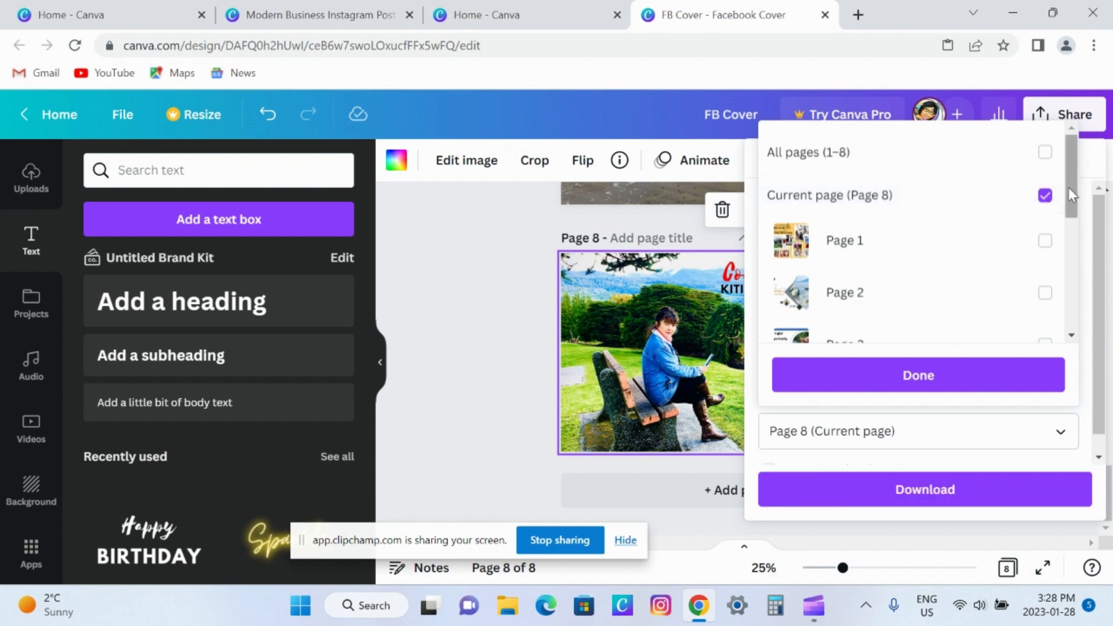
{"action": "left_click_drag", "start_coordinate": [1069, 186], "coordinate": [1083, 316]}
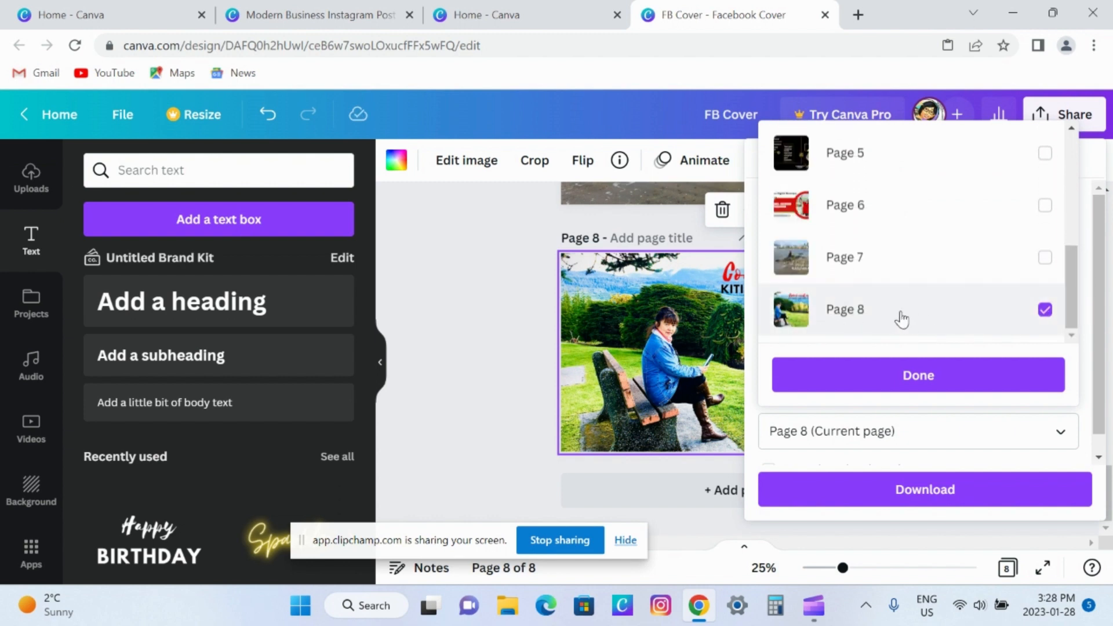
{"action": "left_click", "coordinate": [921, 380]}
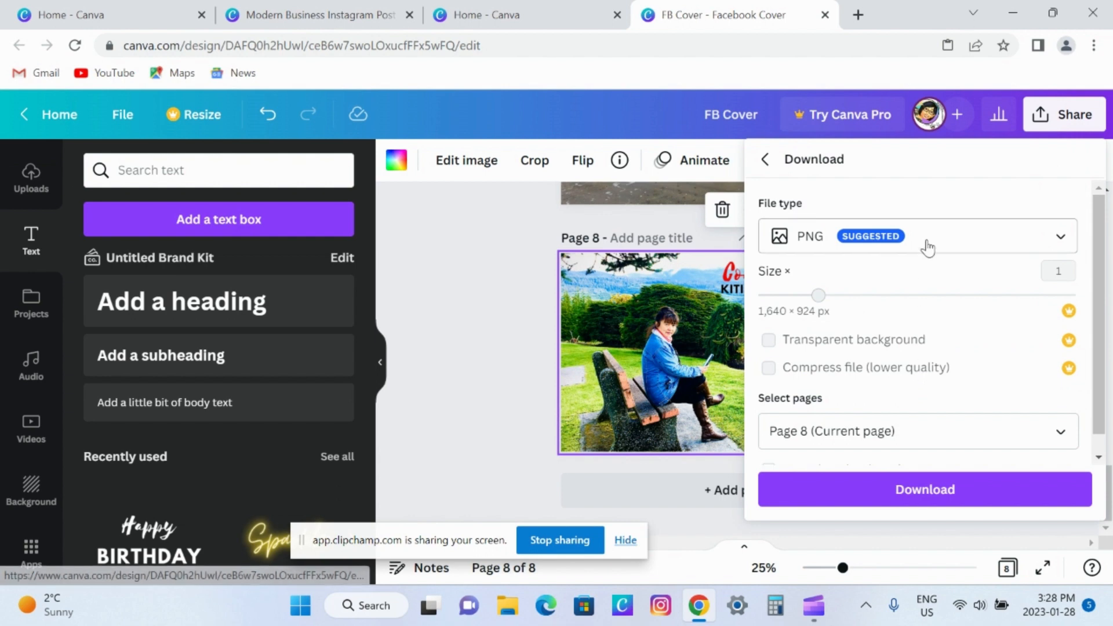
Review the available file types, keep PNG, and download page 8.
{"action": "left_click", "coordinate": [973, 245]}
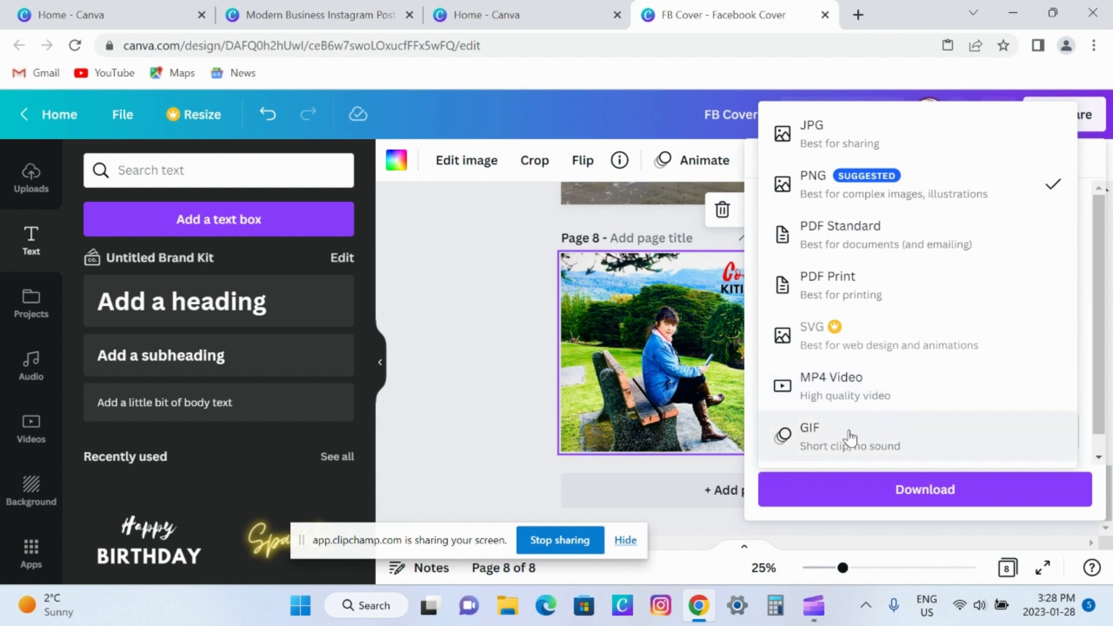
{"action": "left_click", "coordinate": [974, 194]}
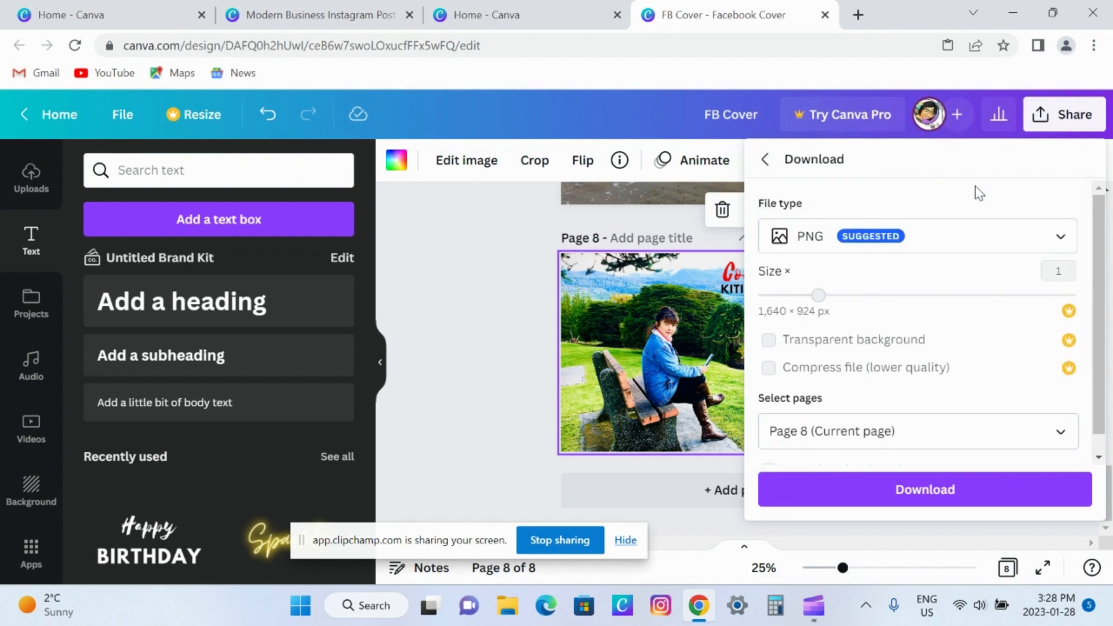
{"action": "left_click", "coordinate": [937, 499]}
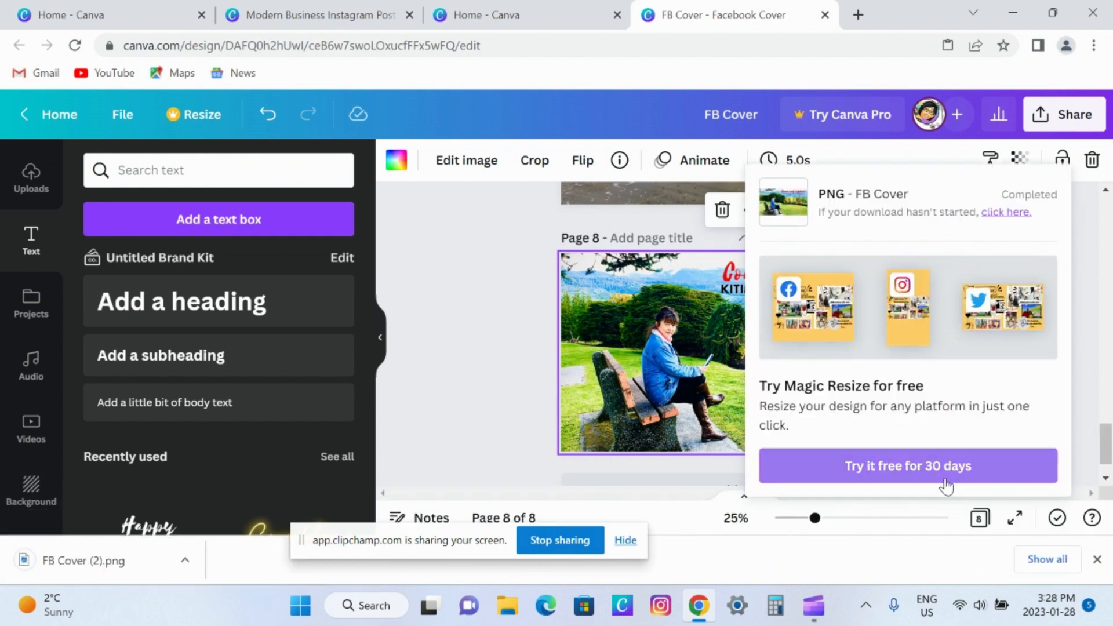
Switch to File Explorer, show the Downloads folder as medium icons, and open the image "FB Cover (2)".
{"action": "left_click", "coordinate": [507, 607]}
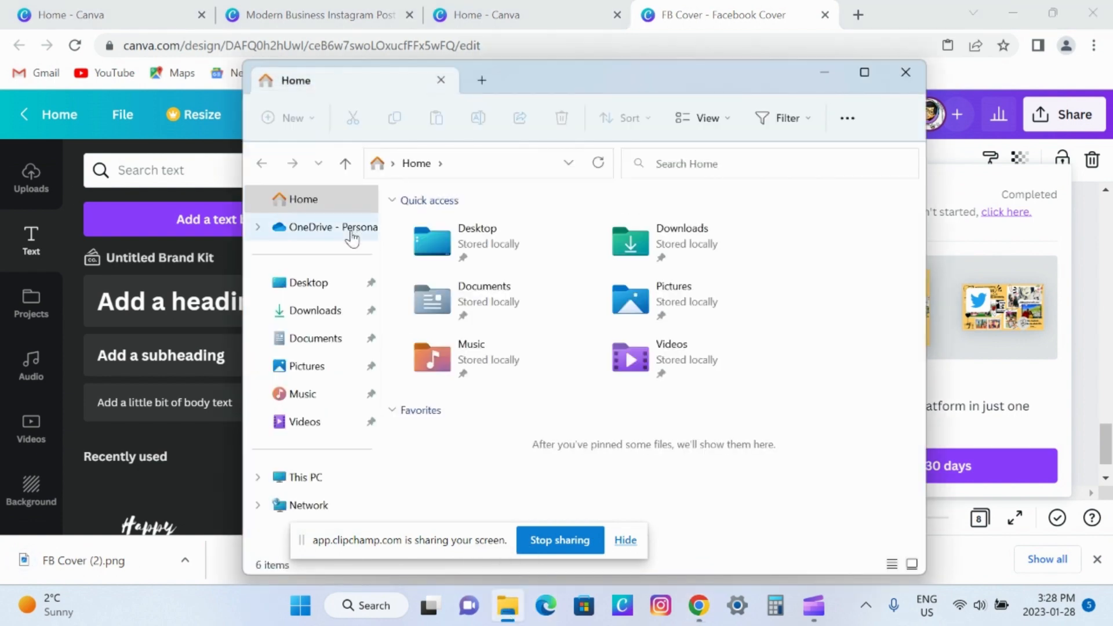
{"action": "left_click", "coordinate": [334, 316]}
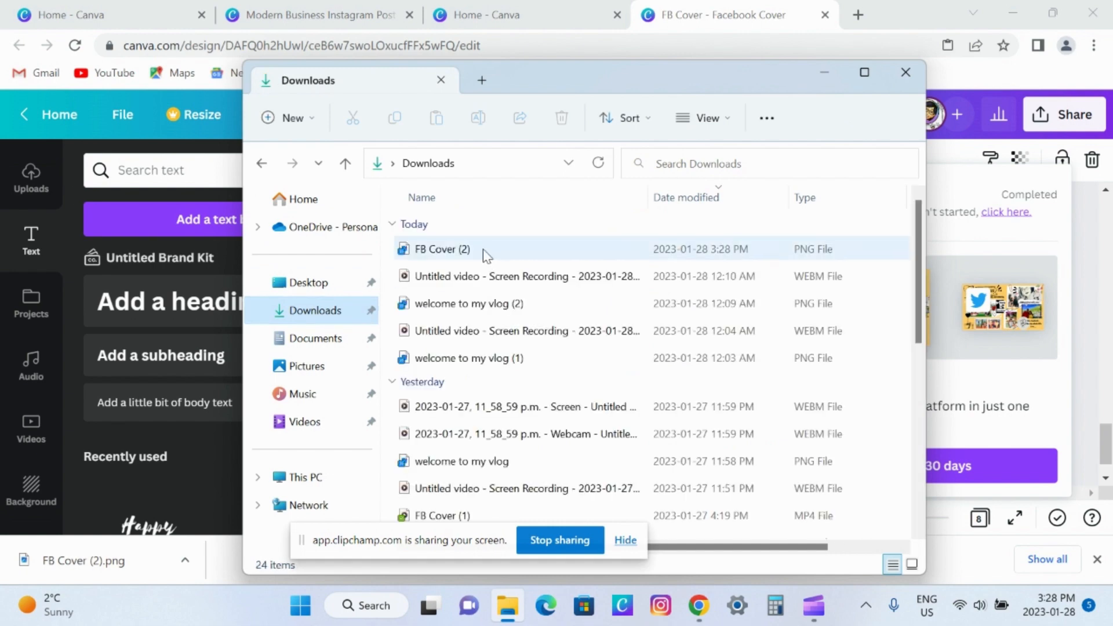
{"action": "left_click", "coordinate": [451, 257]}
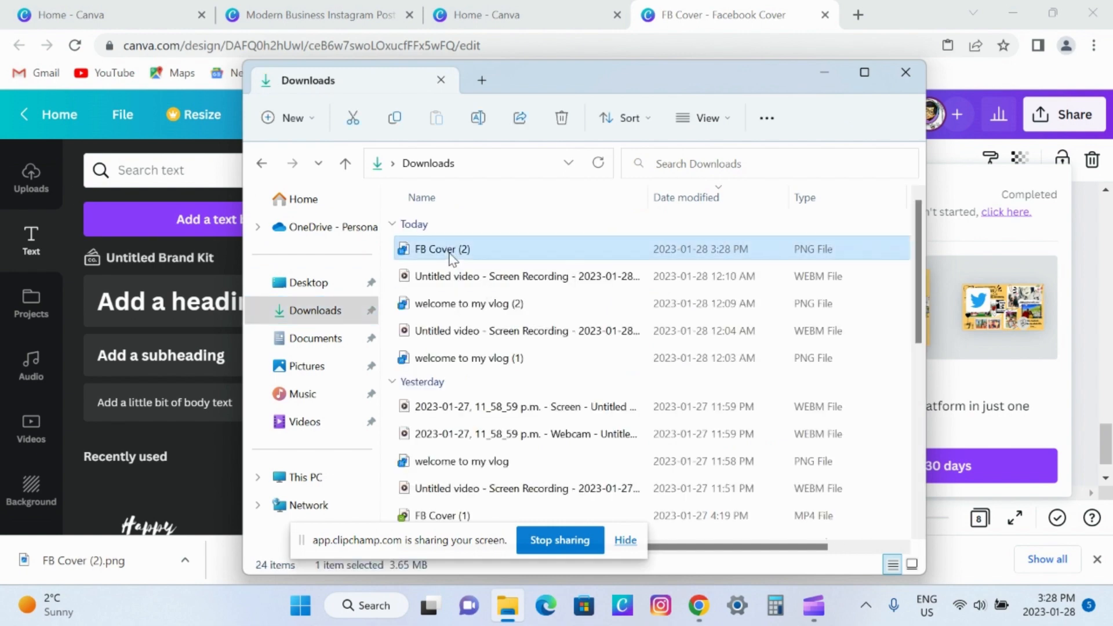
{"action": "left_click", "coordinate": [721, 118]}
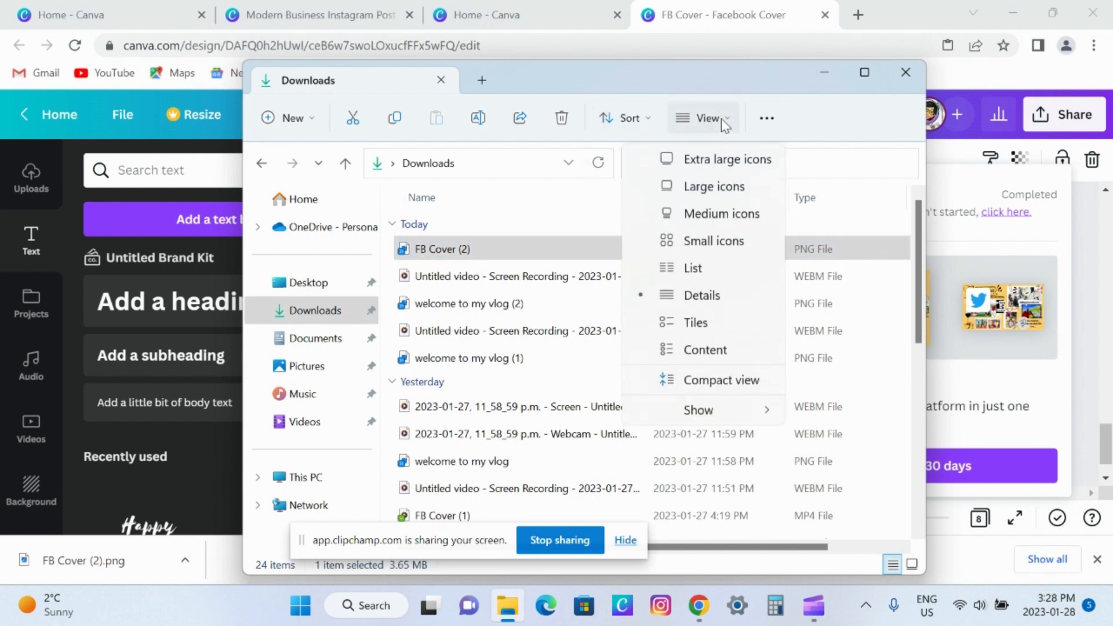
{"action": "left_click", "coordinate": [719, 214]}
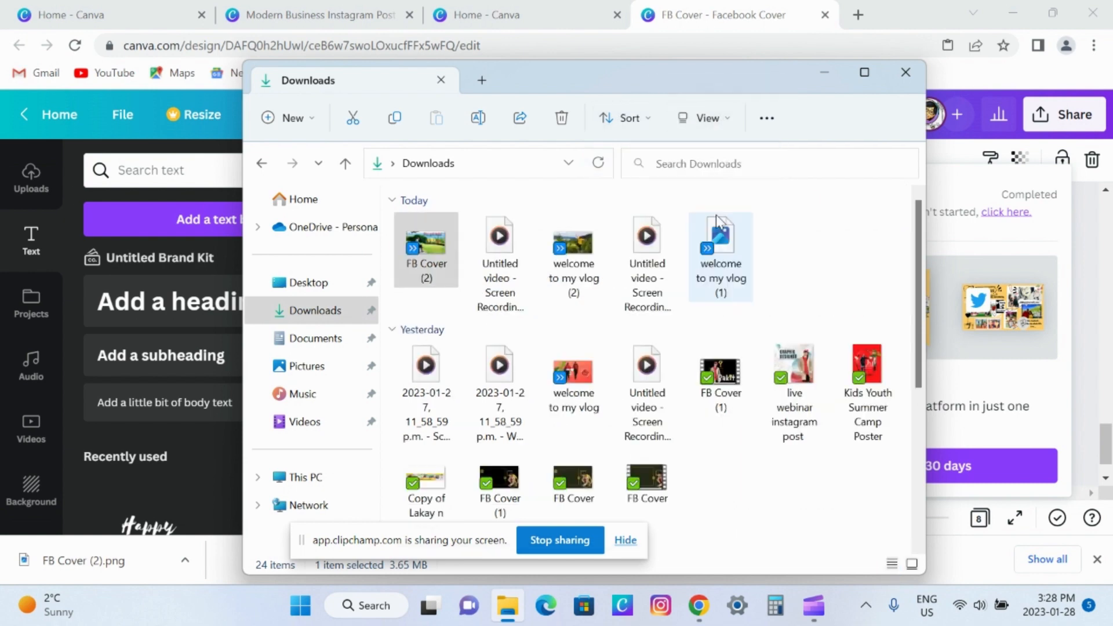
{"action": "double_click", "coordinate": [437, 249]}
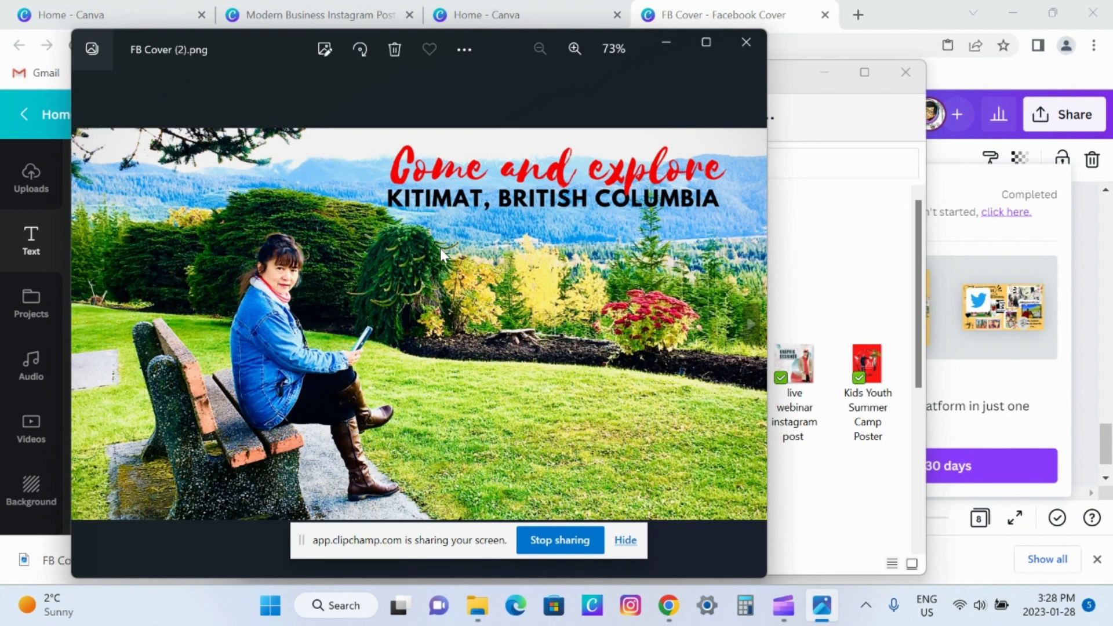